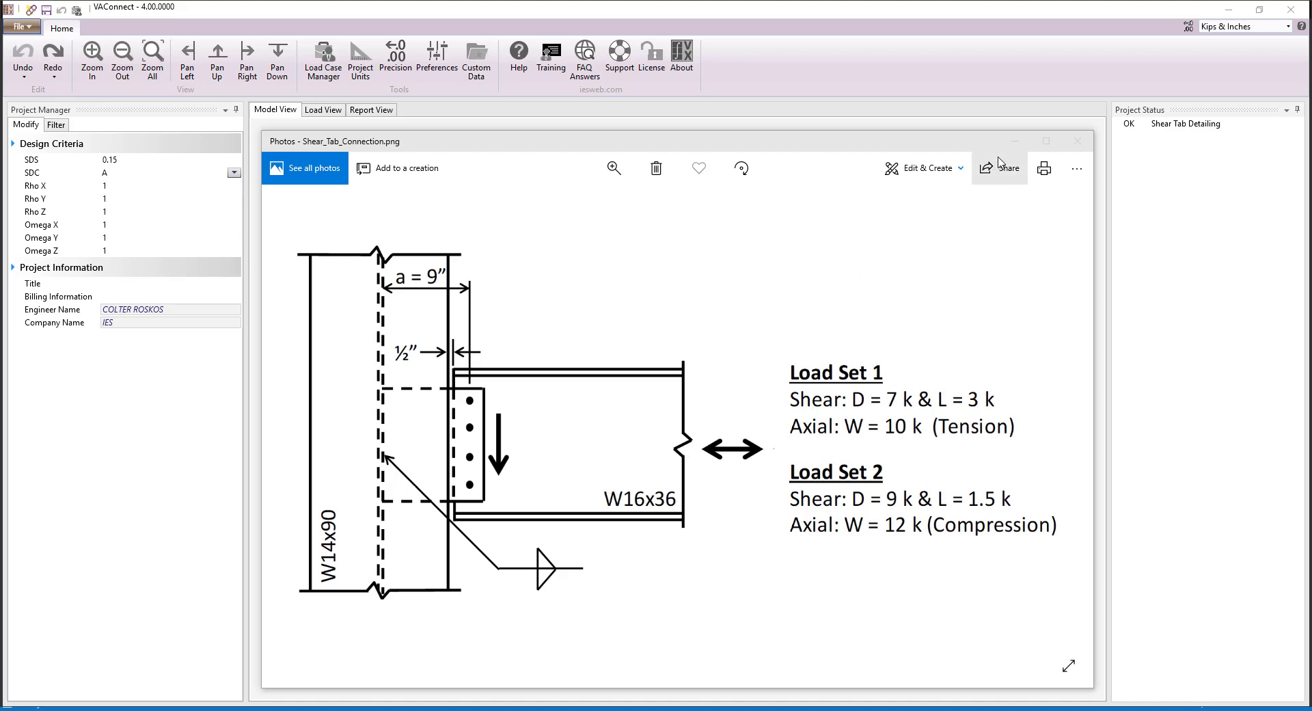
Step: Assign the AISC Steel W16X36 shape from the shape database to the supported beam
left_click(1016, 145)
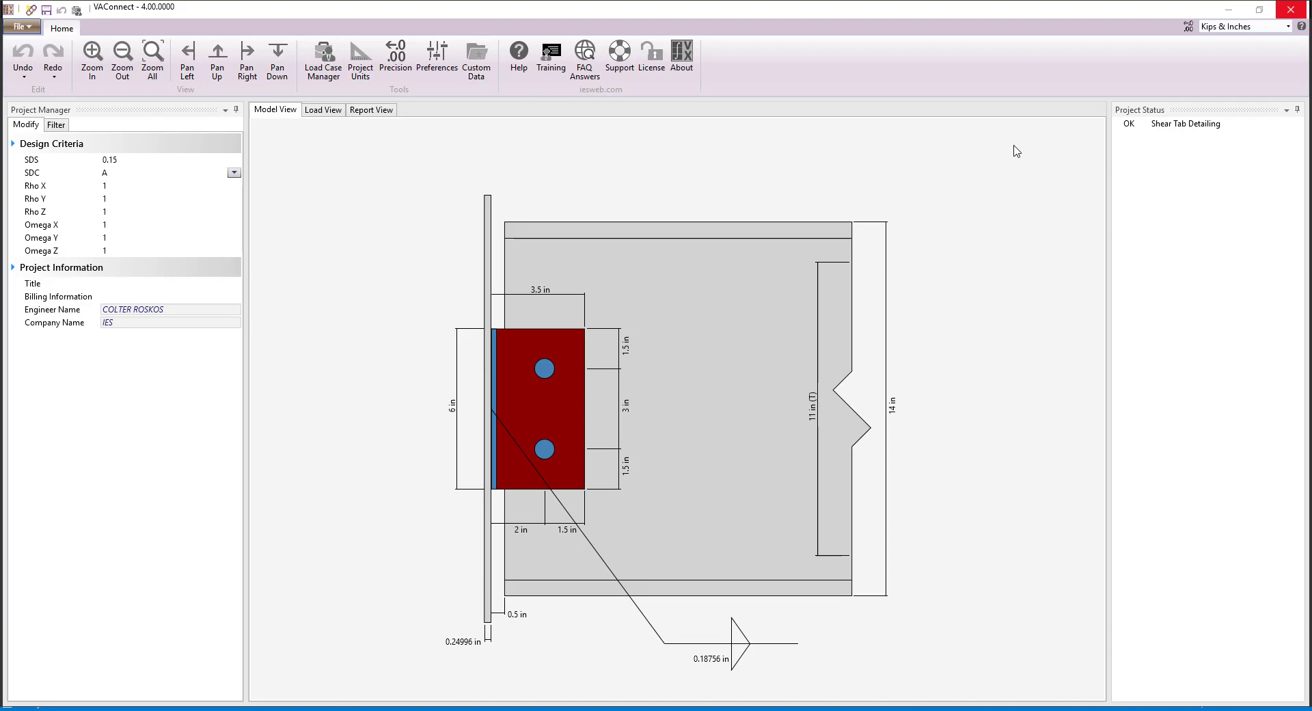
left_click(780, 299)
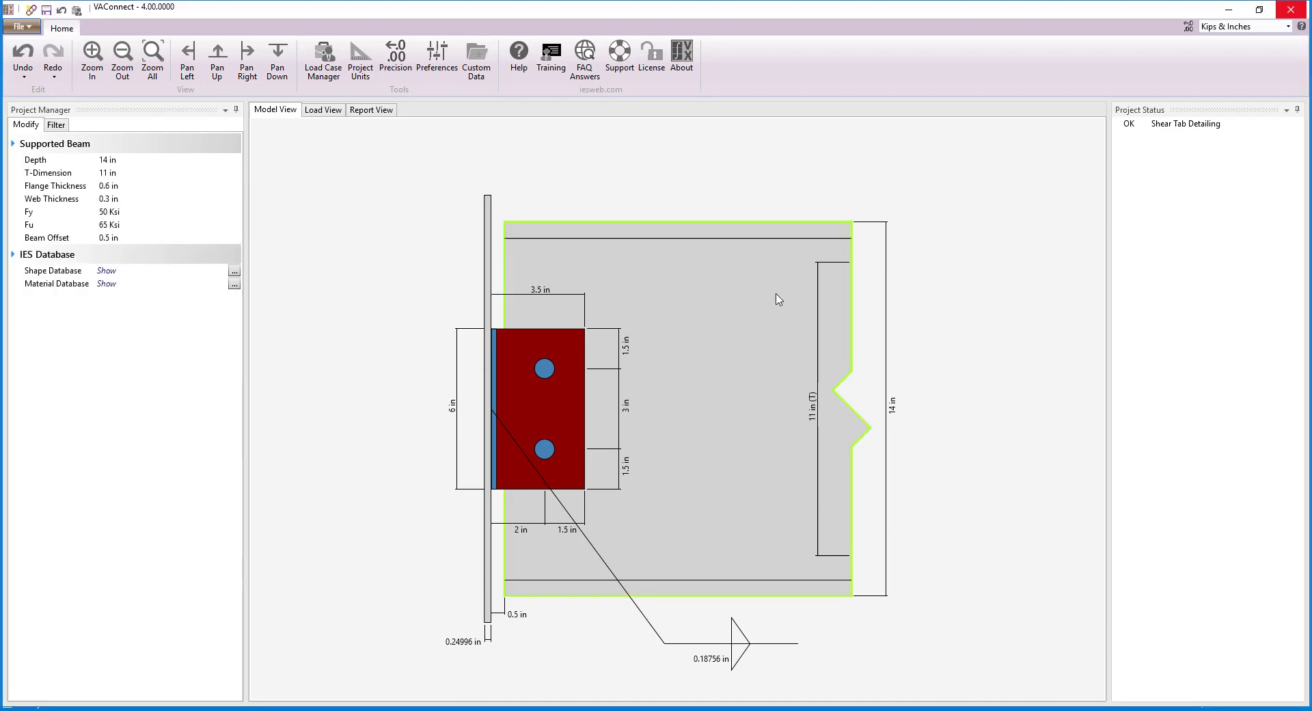
left_click(233, 271)
left_click(399, 249)
scroll(656, 272, "down", 20)
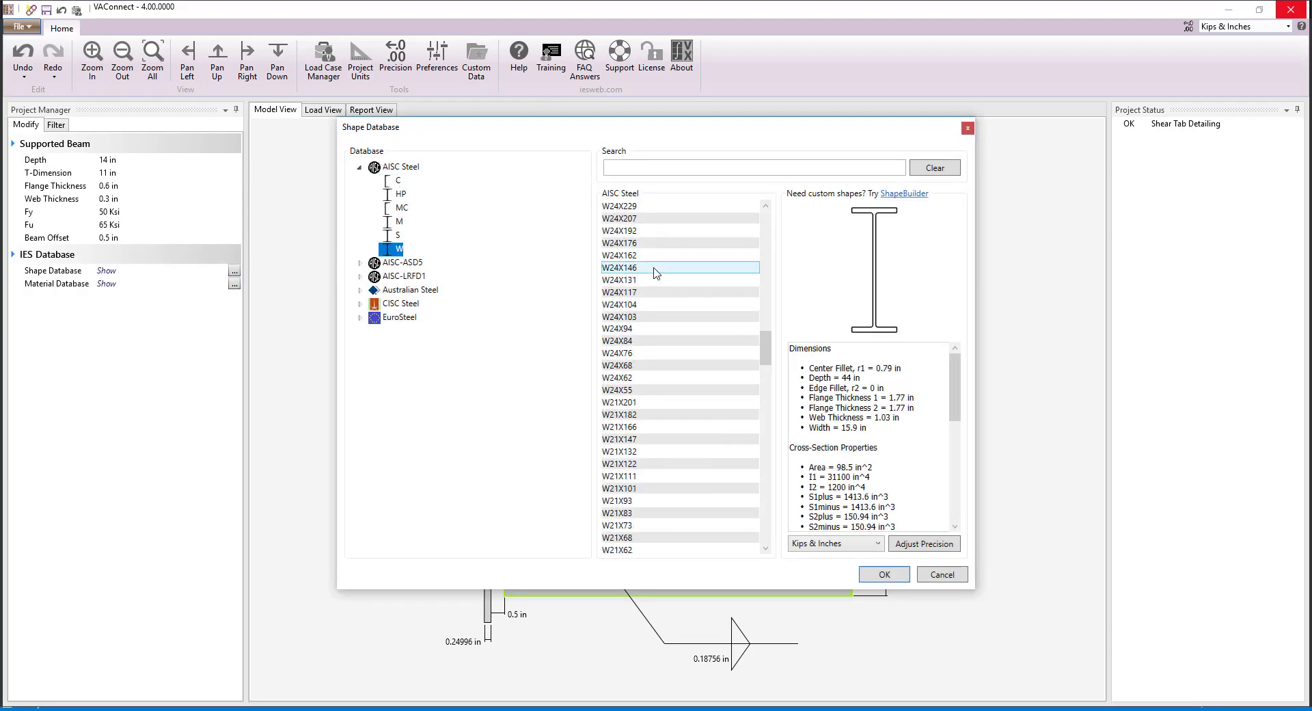
scroll(654, 272, "down", 20)
left_click(654, 268)
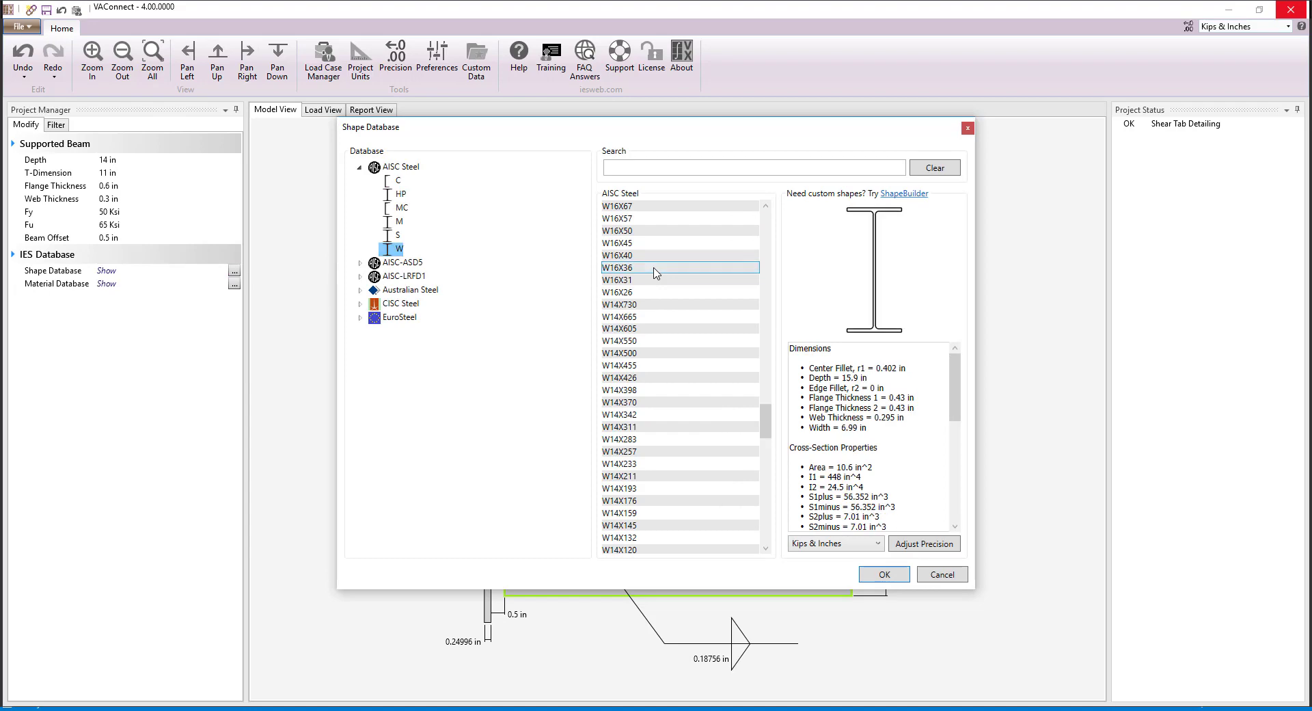
left_click(898, 580)
Step: Assign ASTM A992 Grade 50 steel from the material database to the supported beam
left_click(234, 285)
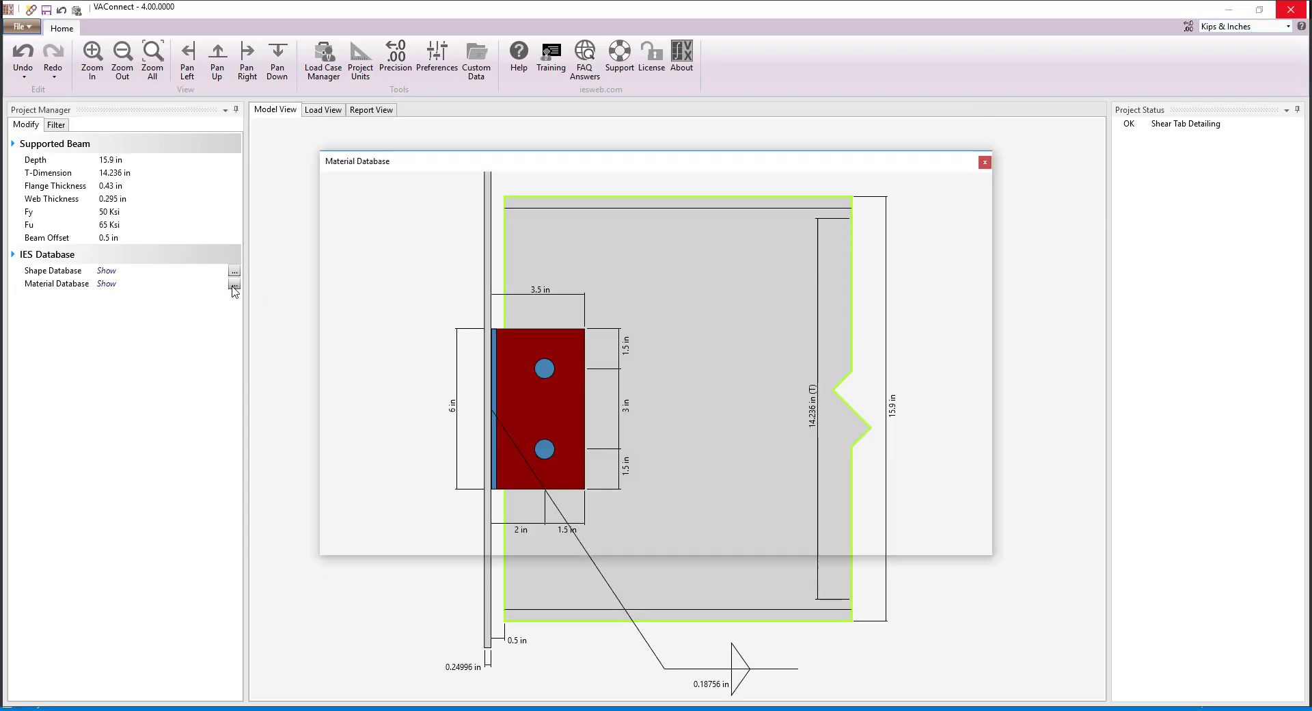
left_click(567, 276)
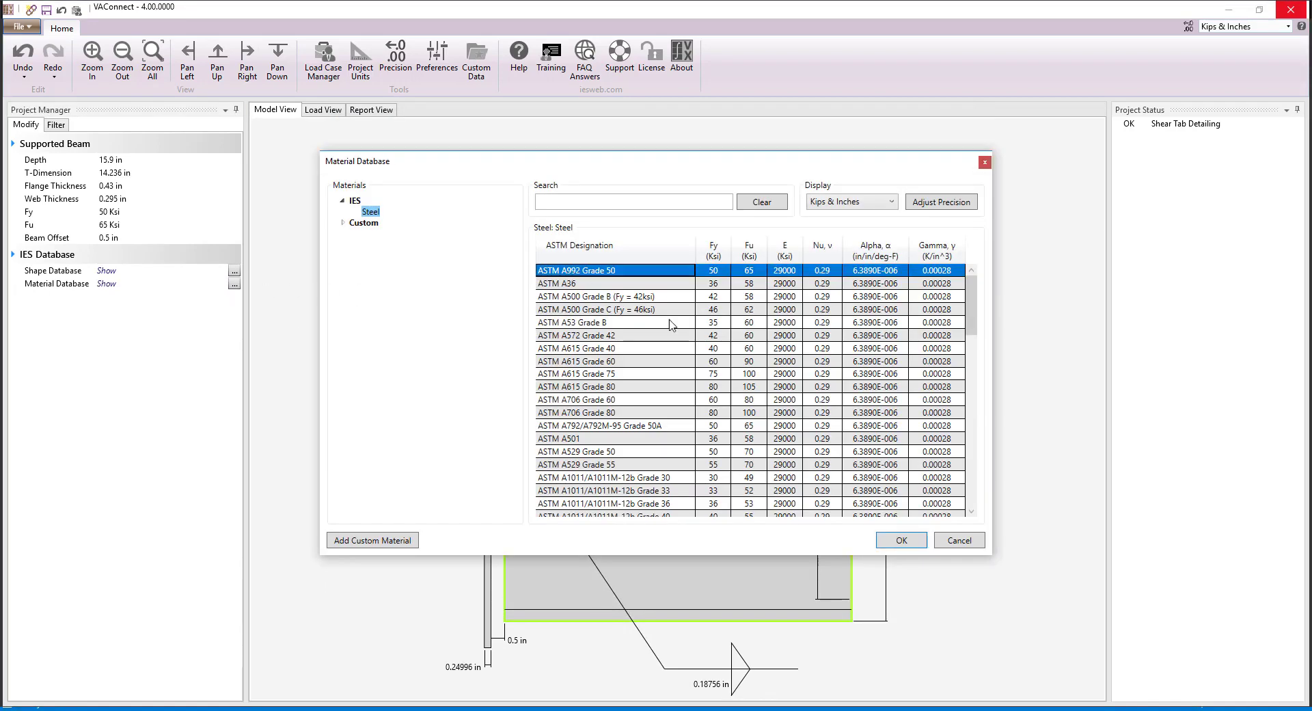
left_click(911, 541)
Step: Set the support element's thickness to 0.44 in and its material to ASTM A992 Grade 50
left_click(489, 273)
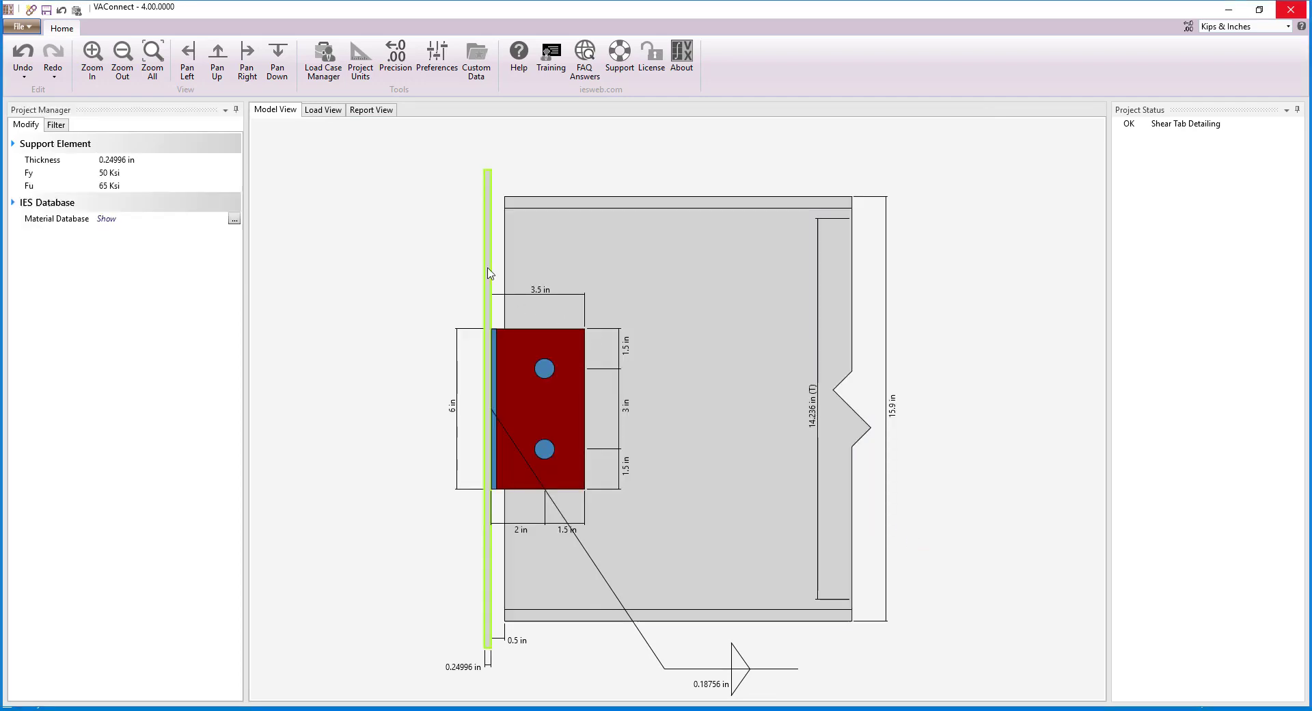
double_click(151, 161)
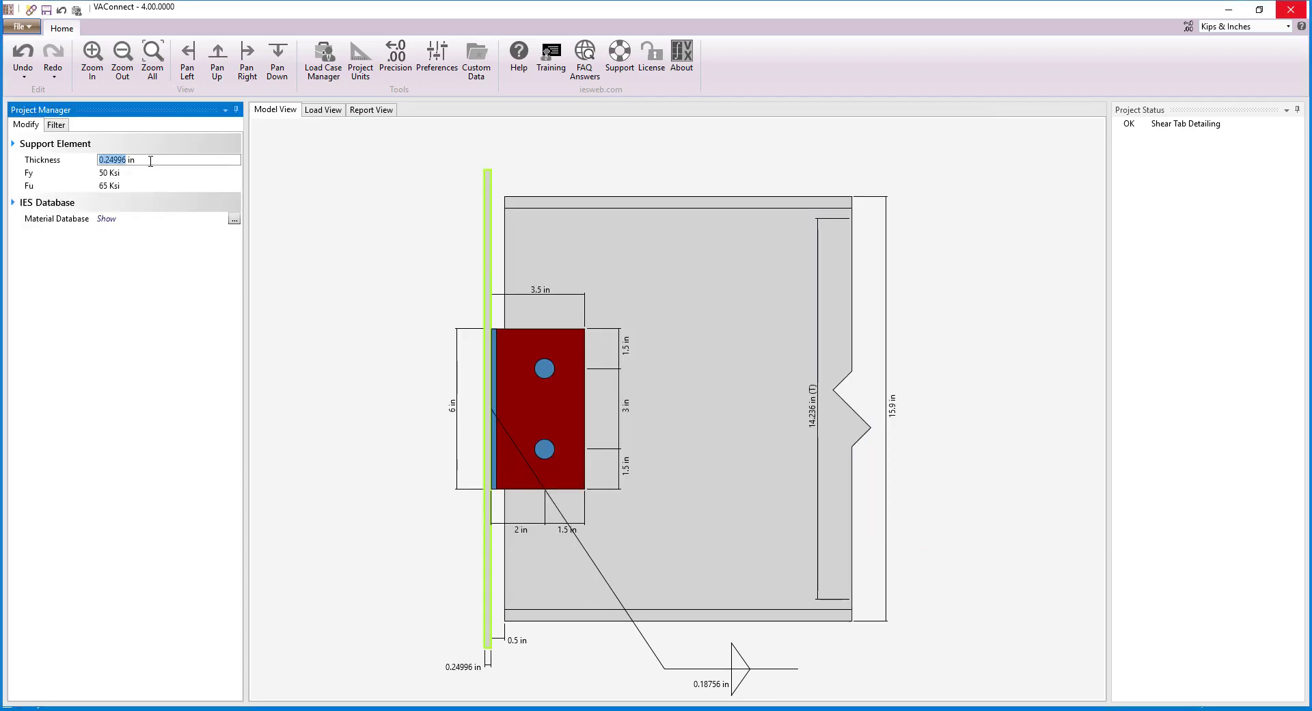
type("0.44")
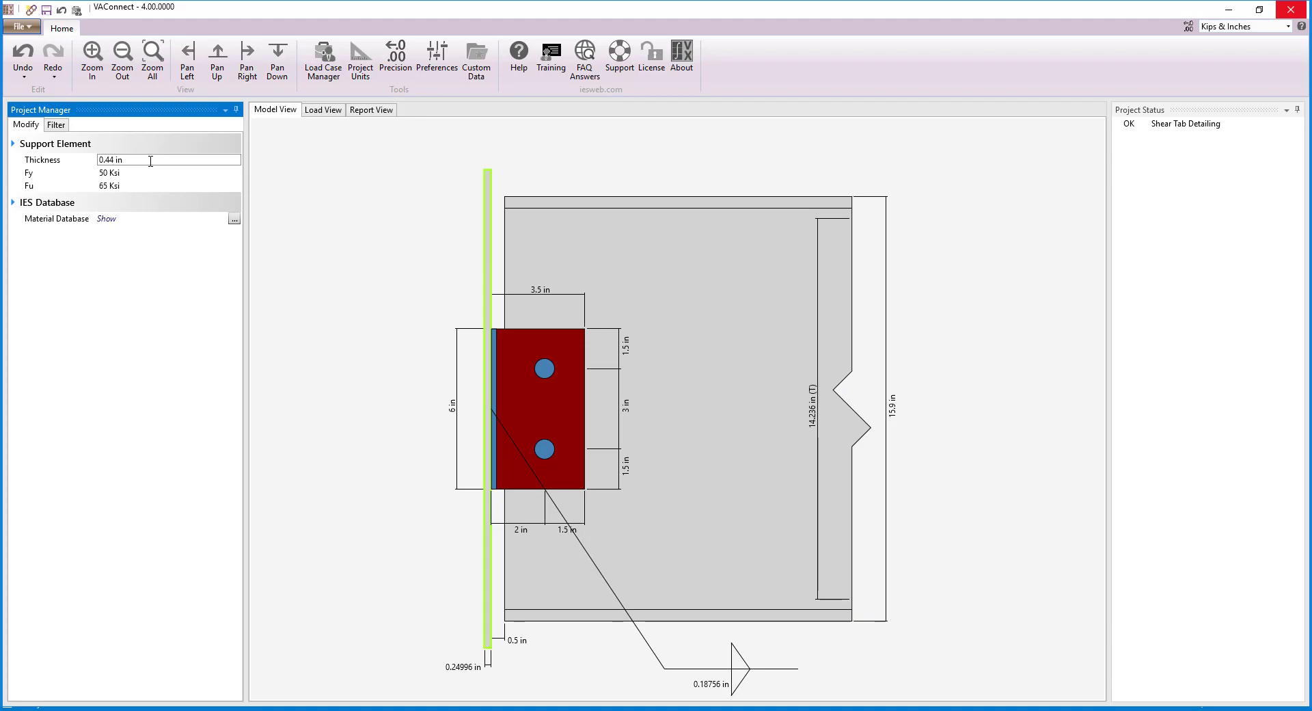
left_click(235, 218)
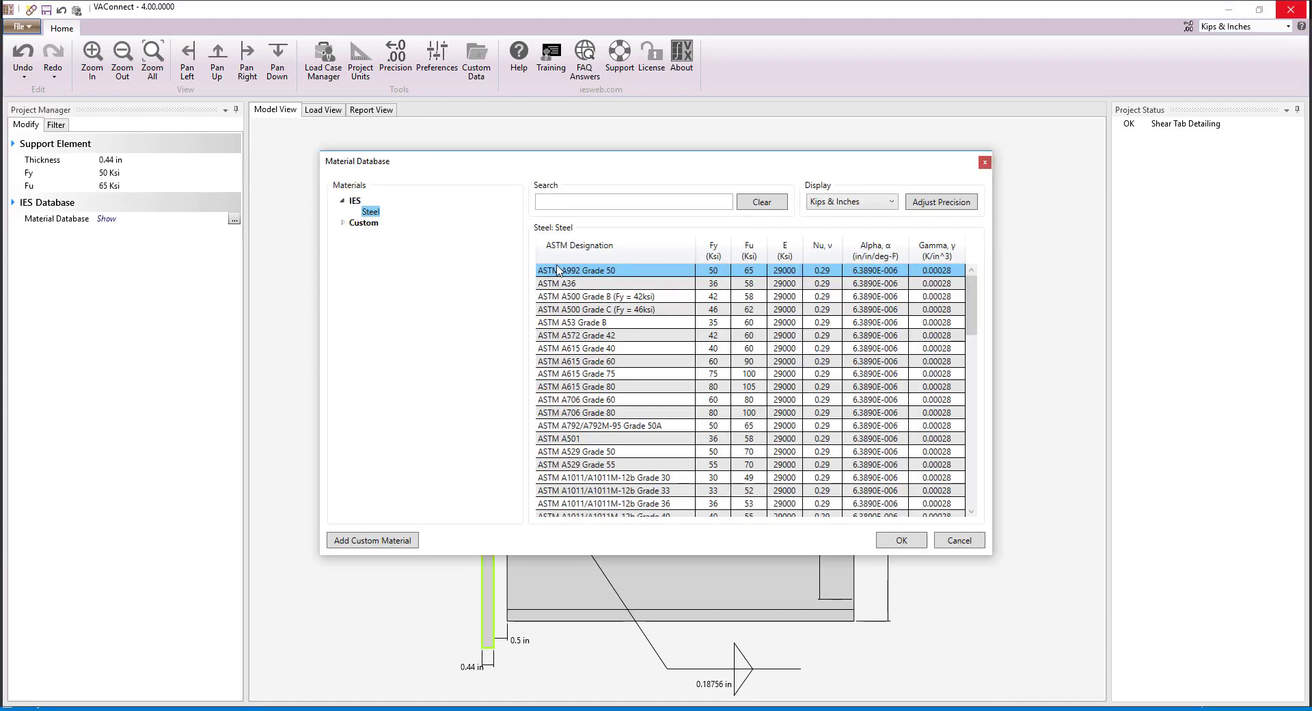
left_click(909, 542)
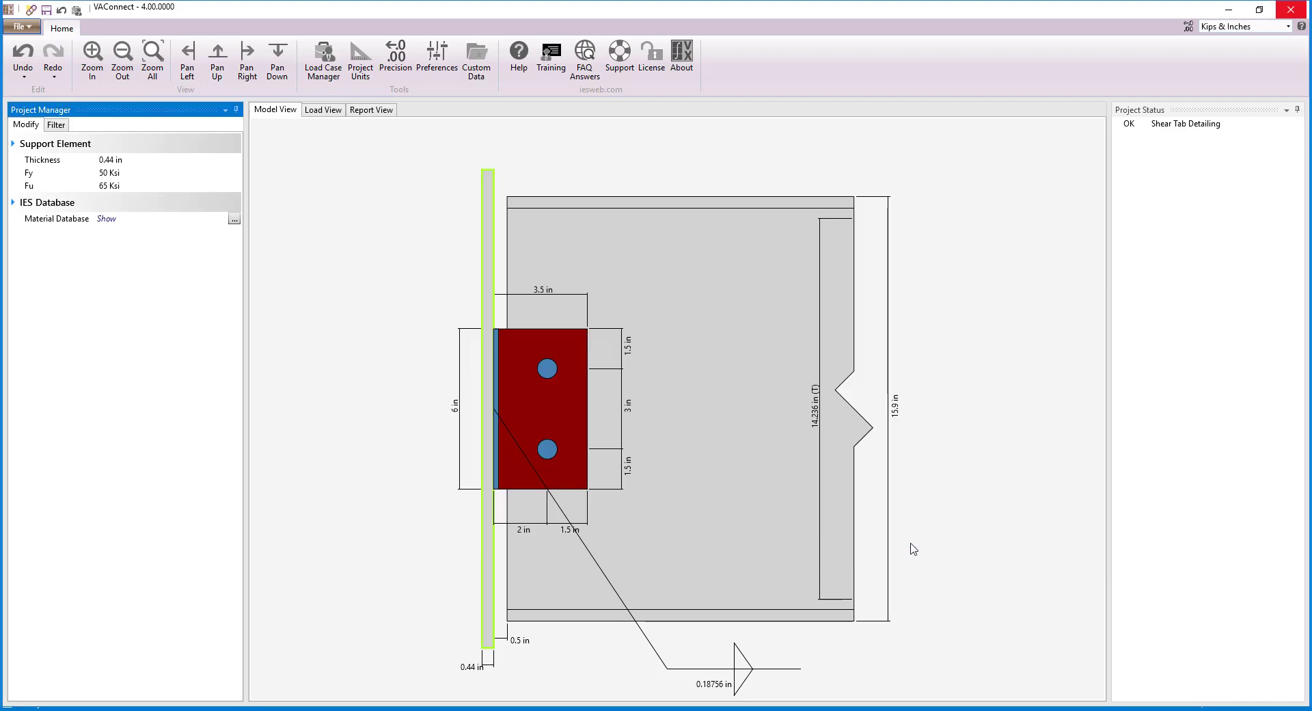
Step: Set the shear tab's bolt count to 3 and its eccentricity to 9 in
left_click(549, 404)
left_click(170, 330)
left_click(171, 329)
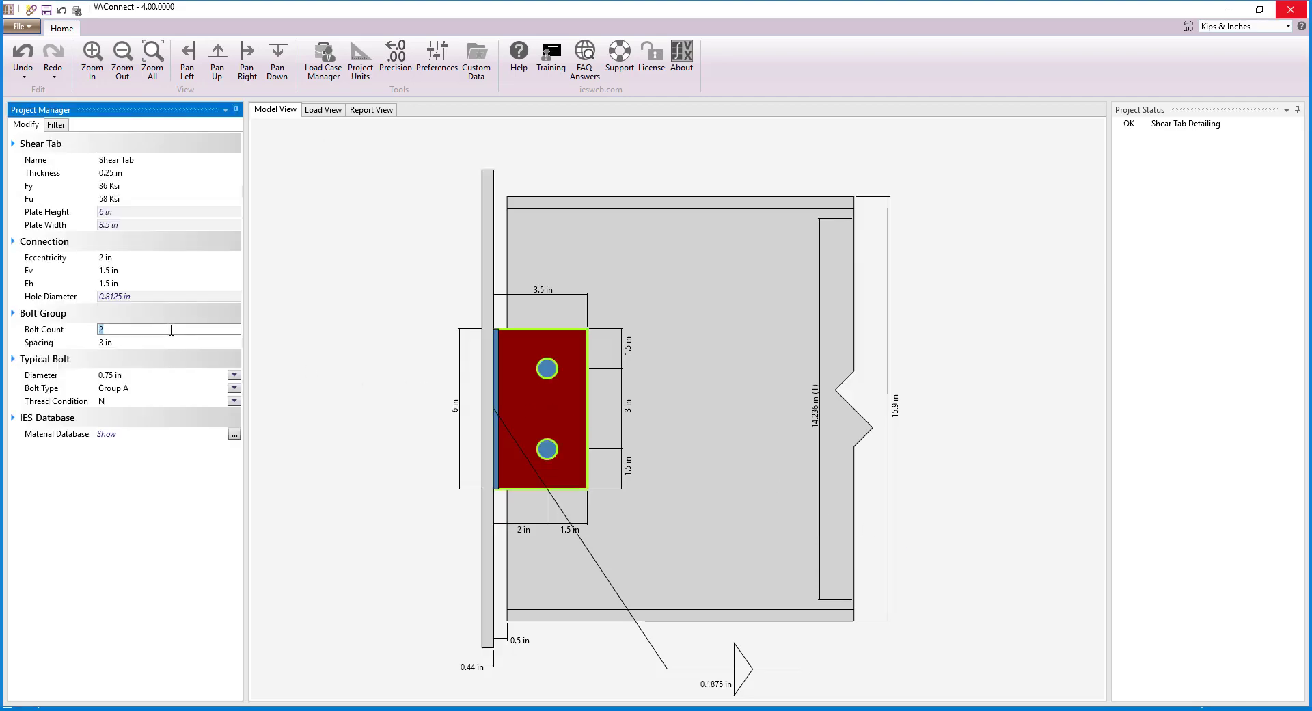
type("3")
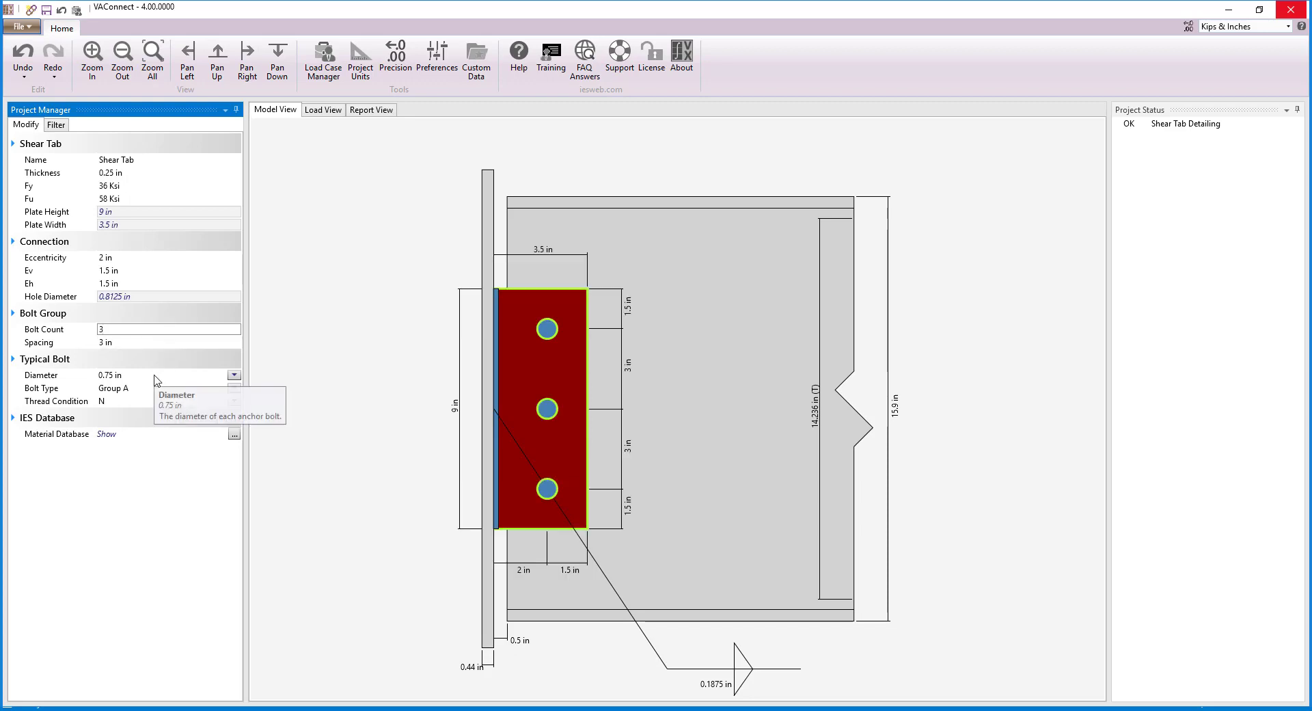
left_click(123, 258)
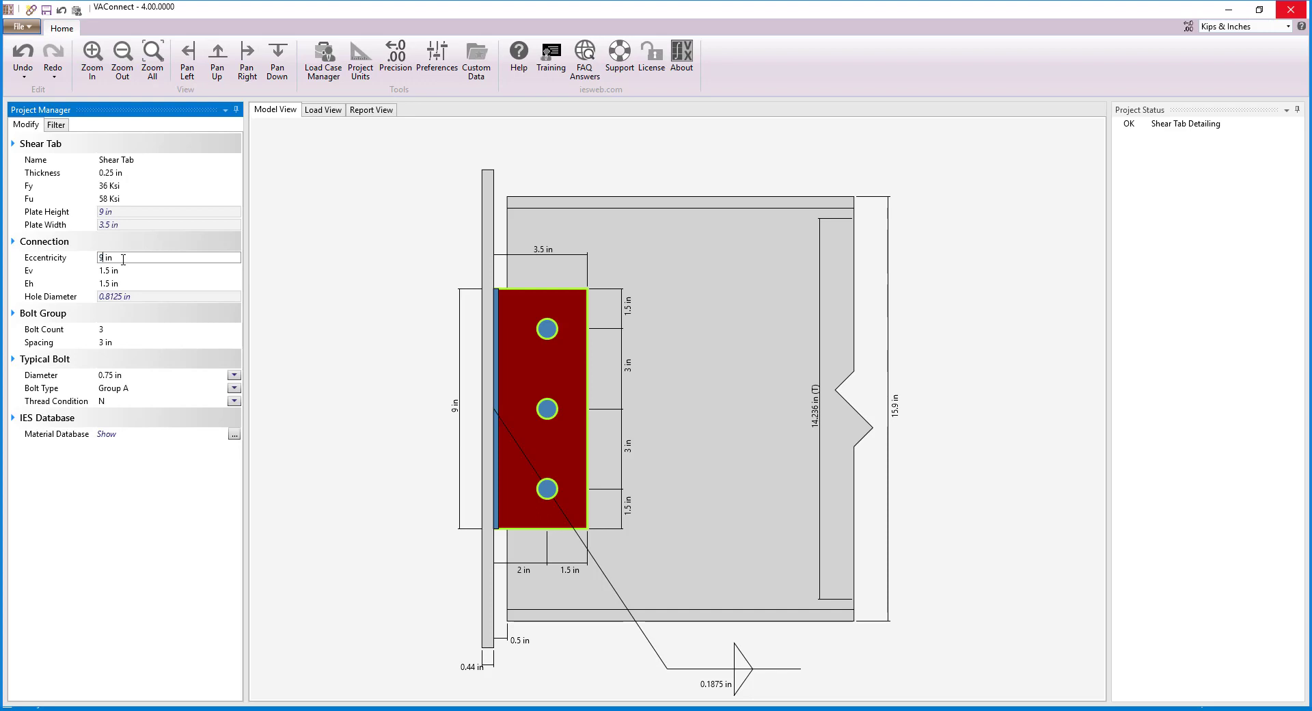
type("9")
key("Return")
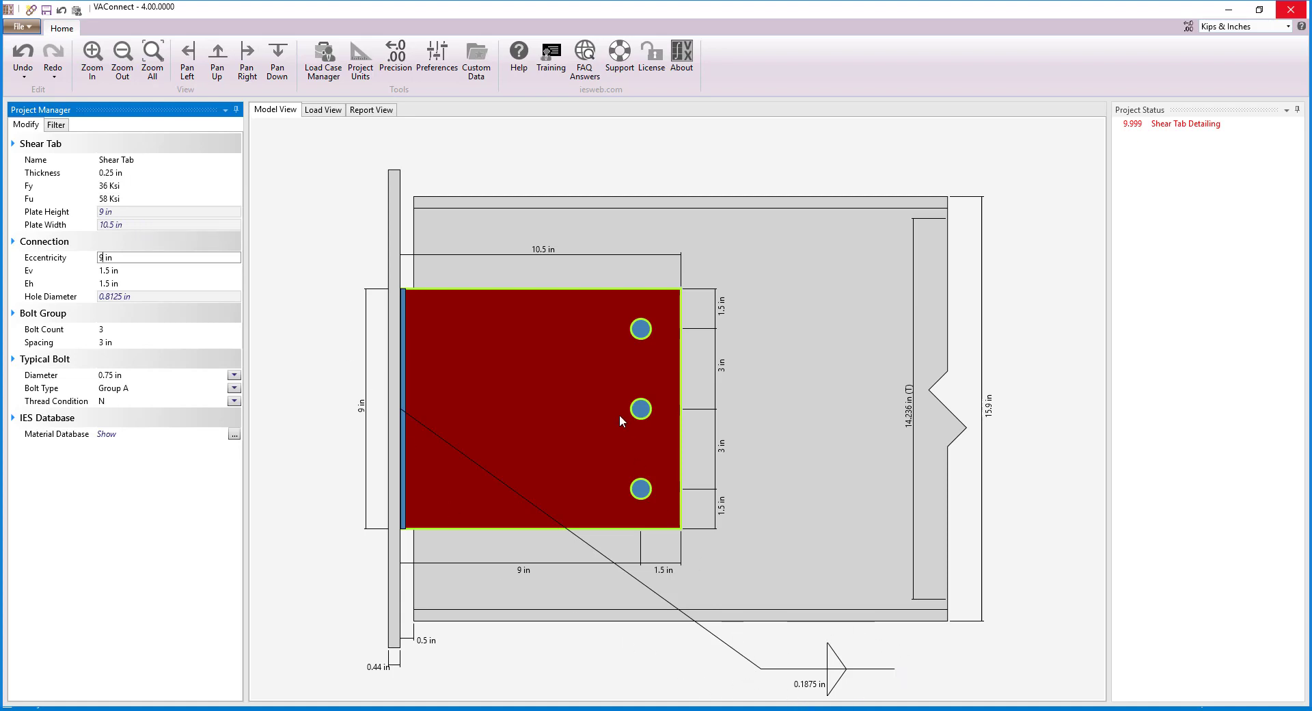
Step: Set the supported beam's offset from the support to 7.5 in
left_click(480, 232)
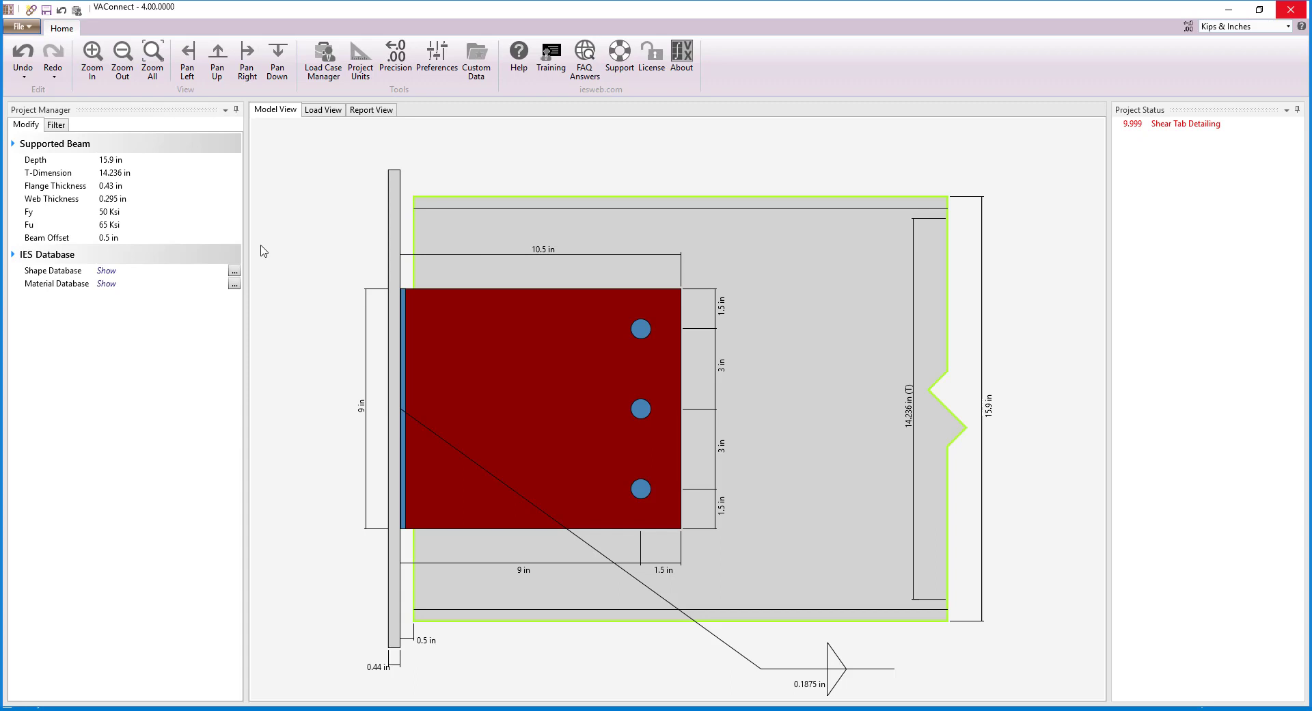
left_click(186, 237)
type("7.5")
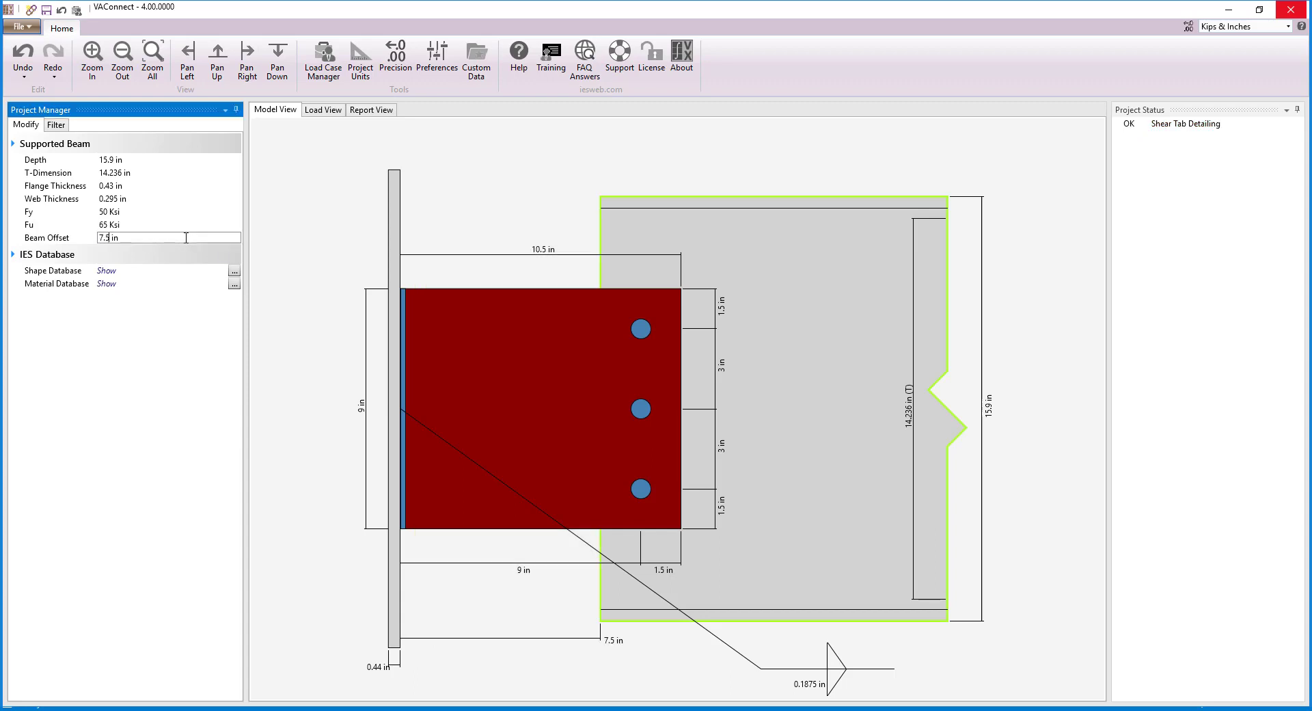
left_click(1033, 273)
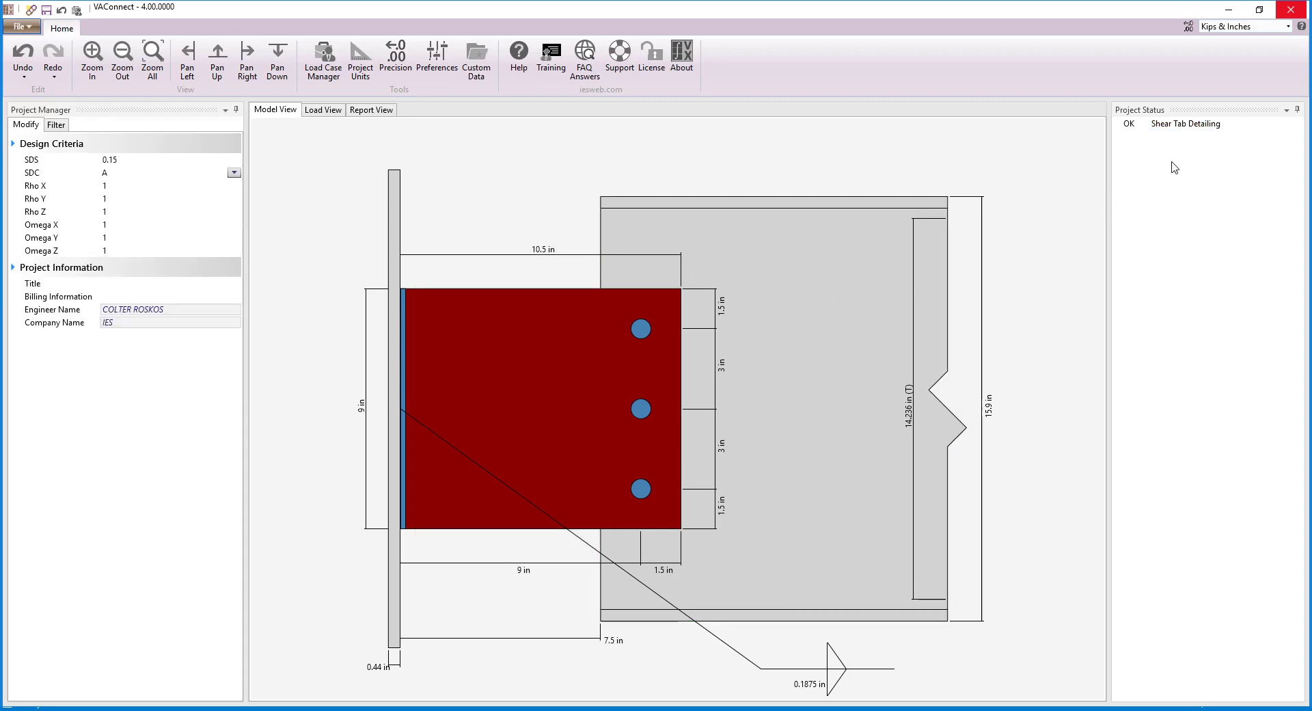
Step: Review the Shear Tab Detailing report and close it
left_click(1187, 130)
double_click(1186, 130)
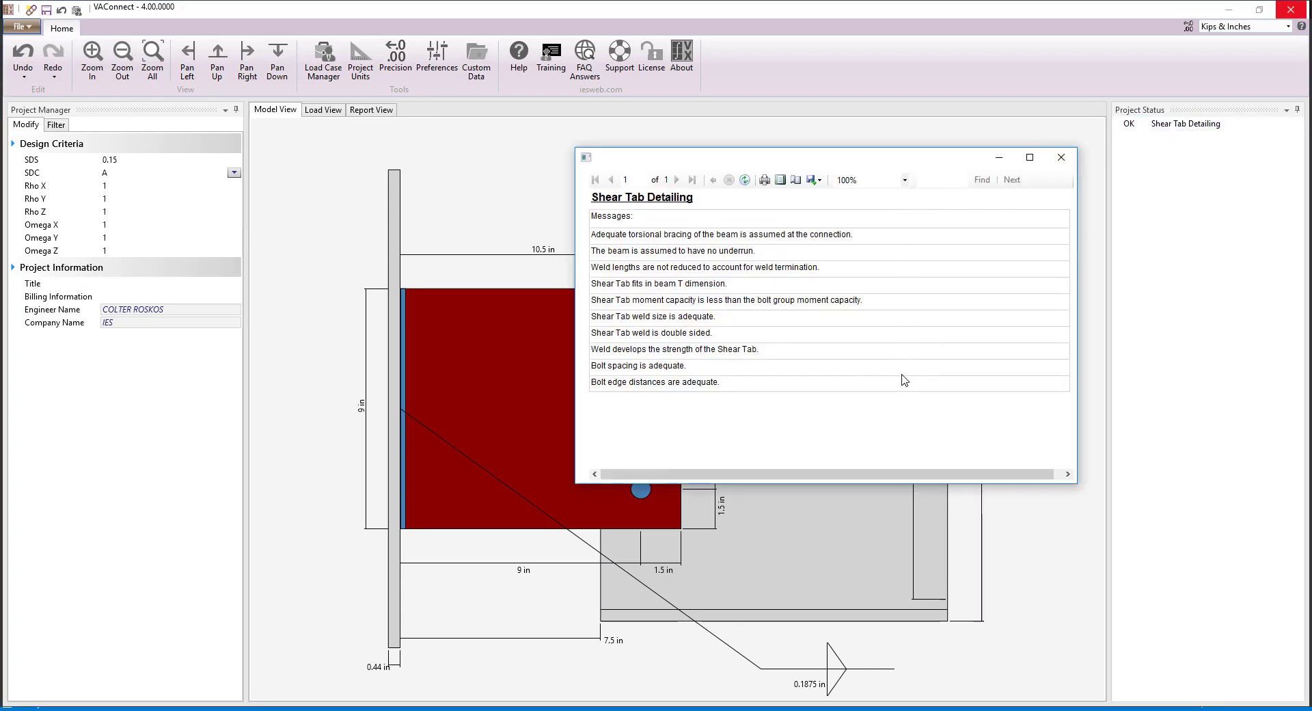
left_click(1061, 157)
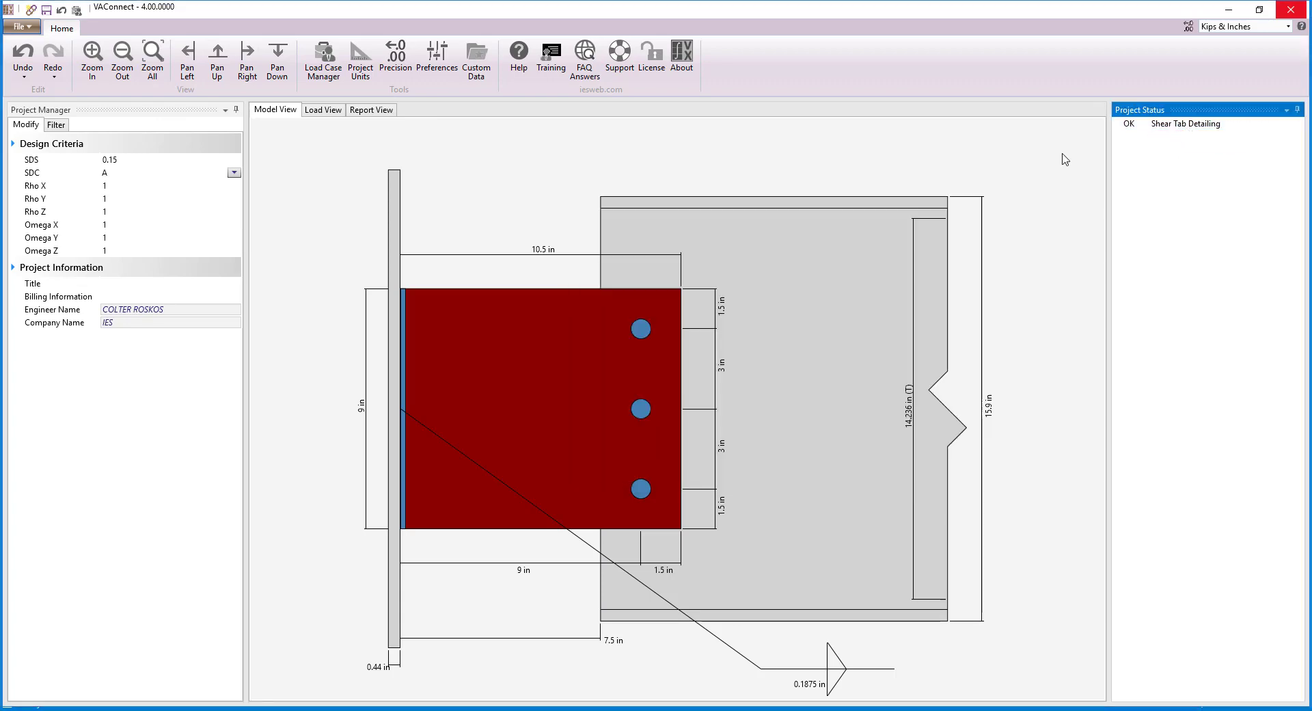
Step: Apply vertical reactions Fv of -7 K for case D and -3 K for case L in Load Set 1
left_click(322, 110)
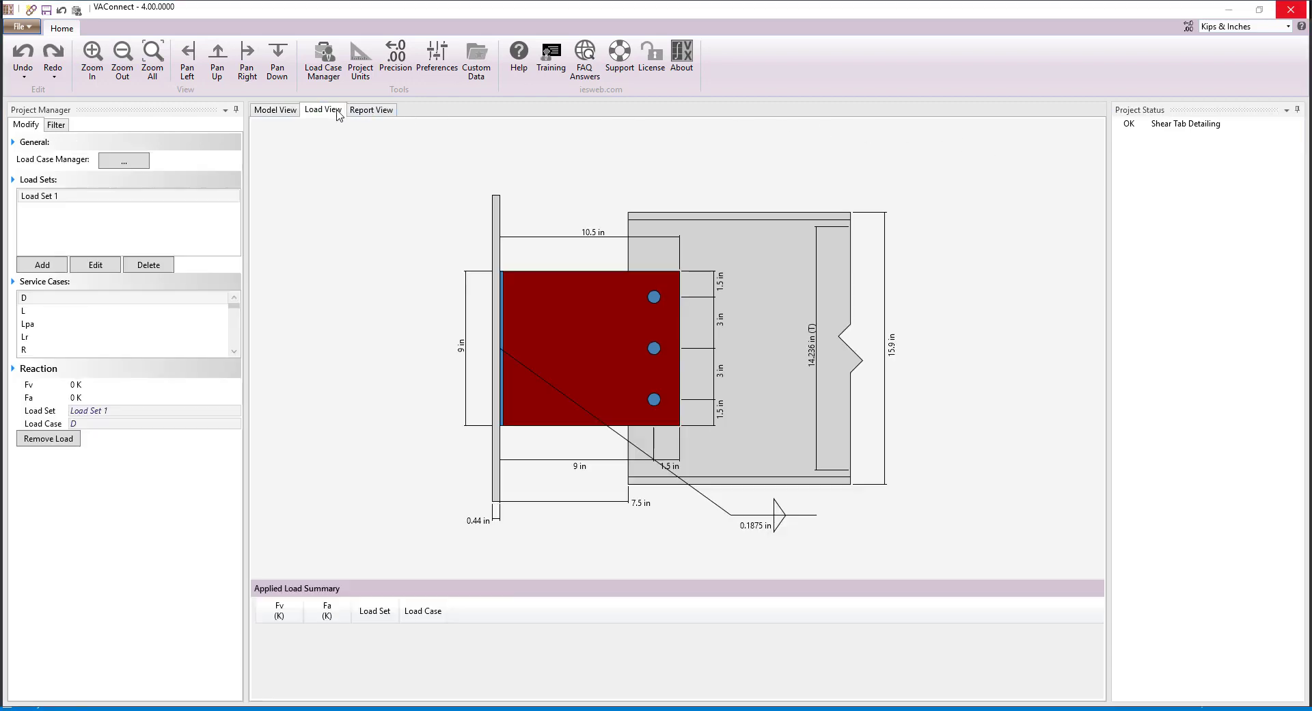
left_click(100, 383)
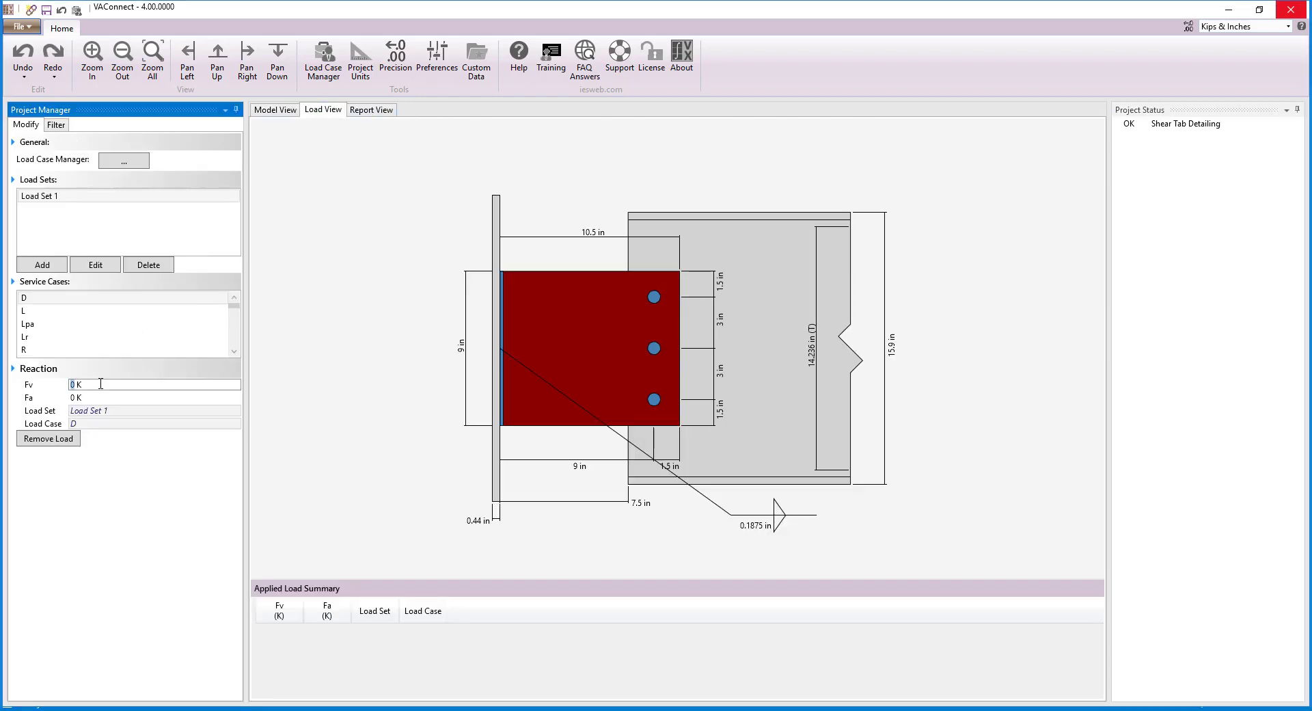
type("-7")
key("Return")
left_click(75, 312)
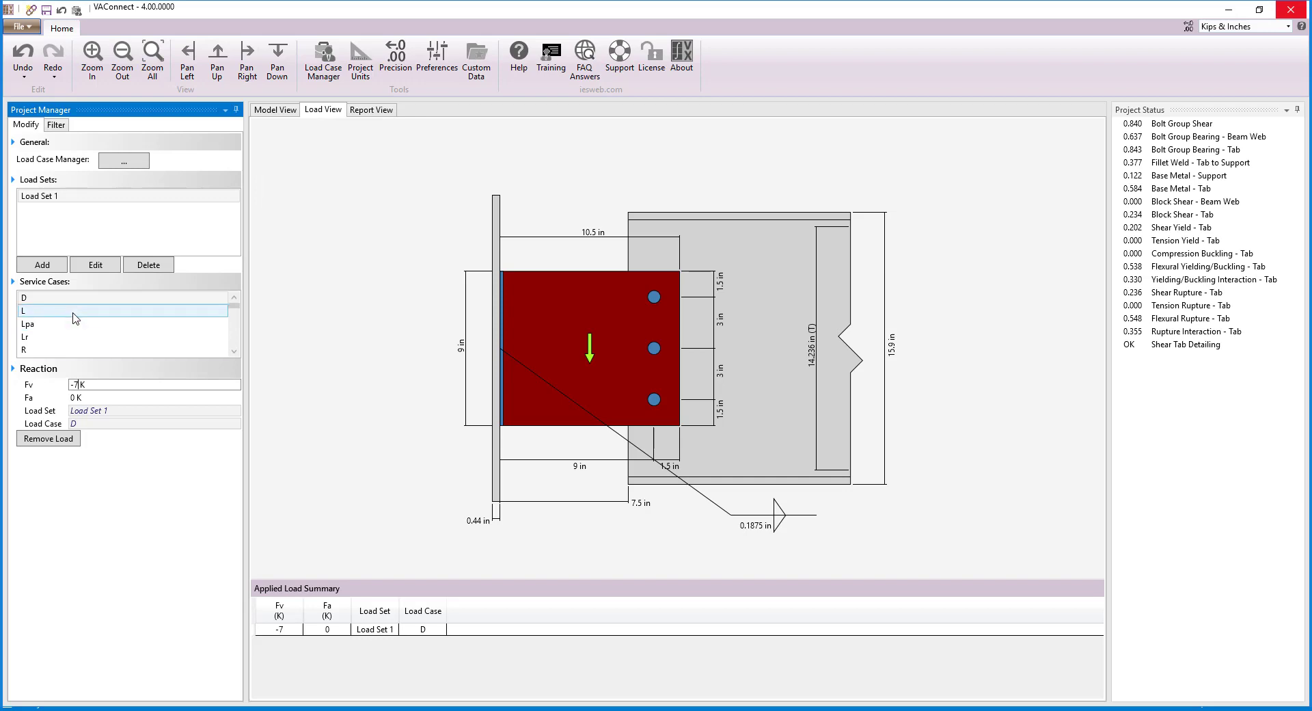
left_click(91, 383)
type("-3")
key("Return")
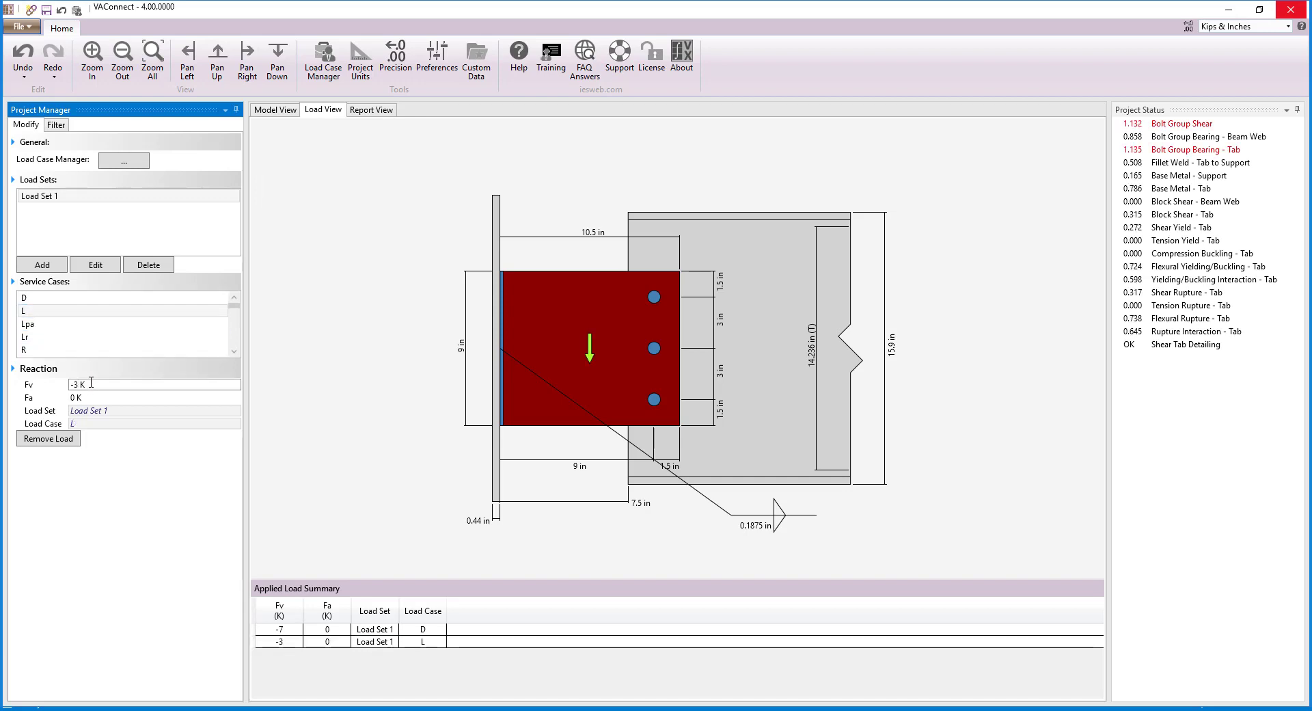
Step: Apply an axial reaction Fa of 10 K for service case W+X in Load Set 1
scroll(90, 342, "down", 3)
left_click(88, 350)
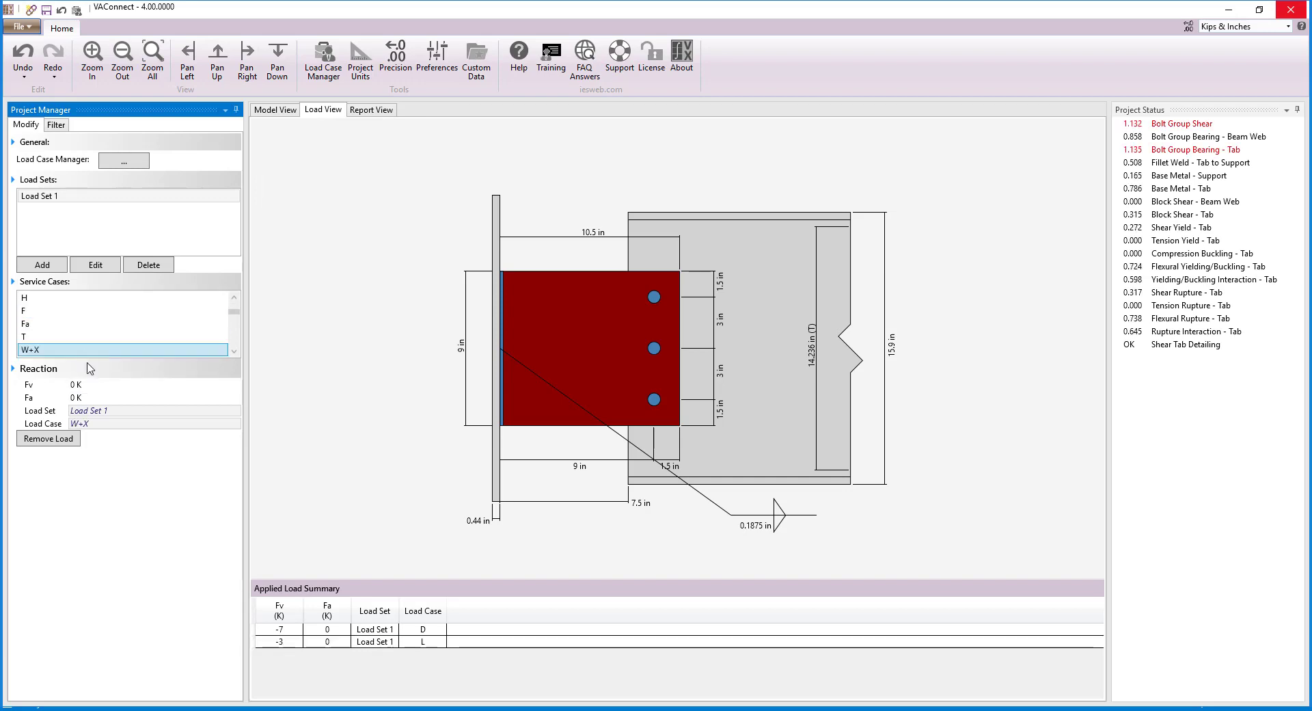
left_click(90, 397)
type("10")
key("Return")
Step: Add a second load set named Load Set 2
left_click(48, 266)
type("Load Set 2")
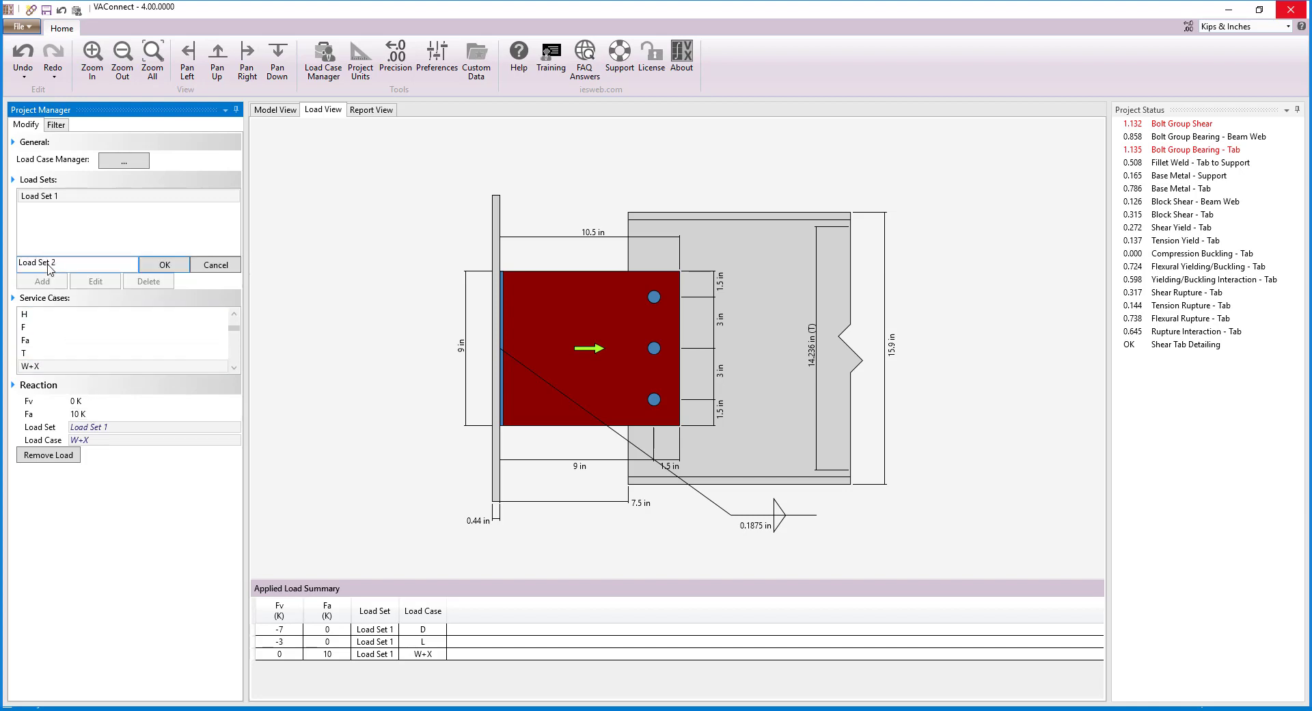
left_click(147, 265)
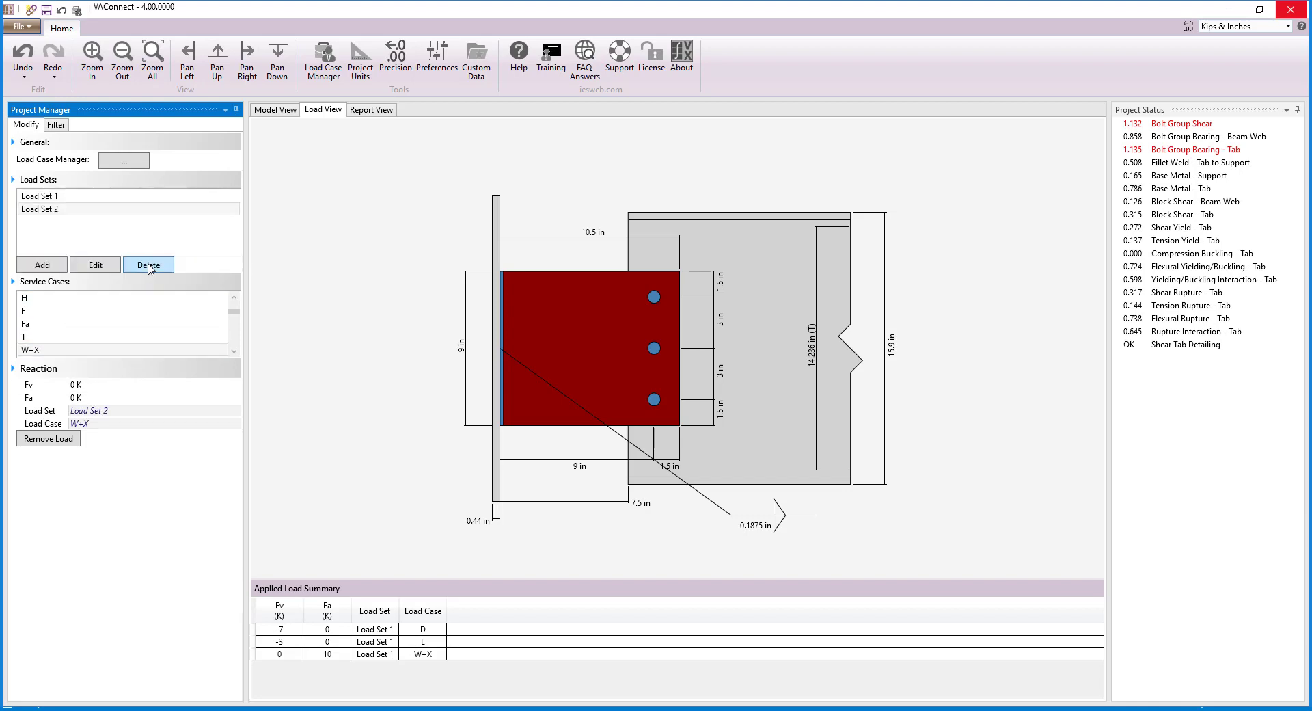
Step: Apply vertical reactions Fv of -9 K for case D and -1.5 K for case L in Load Set 2
scroll(143, 297, "up", 3)
left_click(142, 297)
left_click(112, 384)
type("-9")
key("Return")
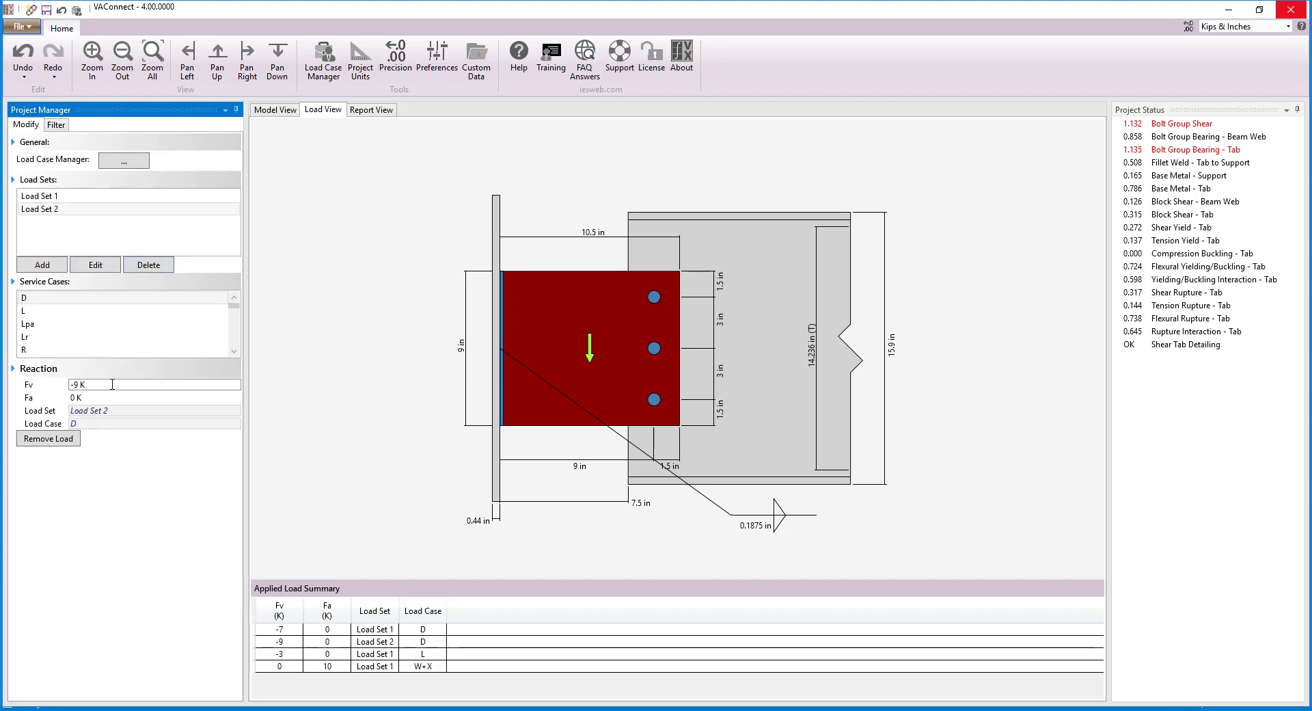
left_click(82, 310)
left_click(90, 385)
type("-")
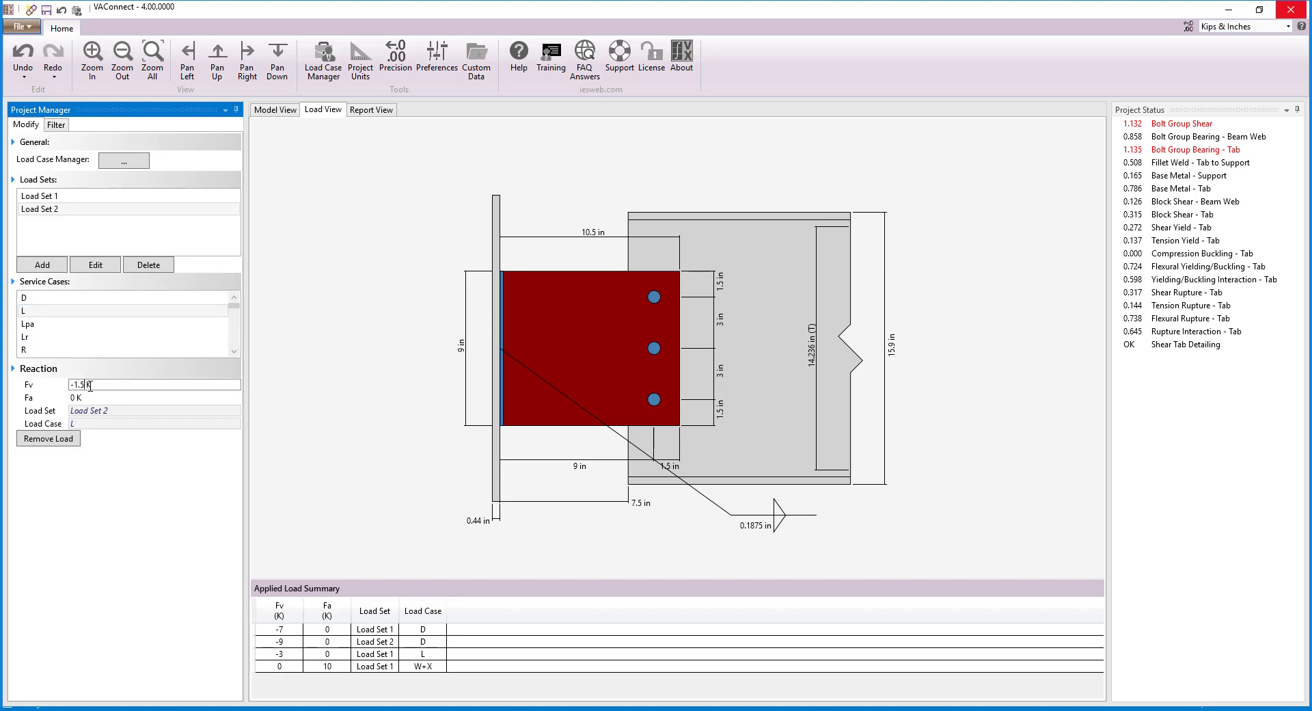
type("1.5")
key("Return")
Step: Apply an axial reaction Fa of -12 K for service case W+X in Load Set 2
scroll(80, 342, "down", 3)
left_click(80, 350)
left_click(85, 397)
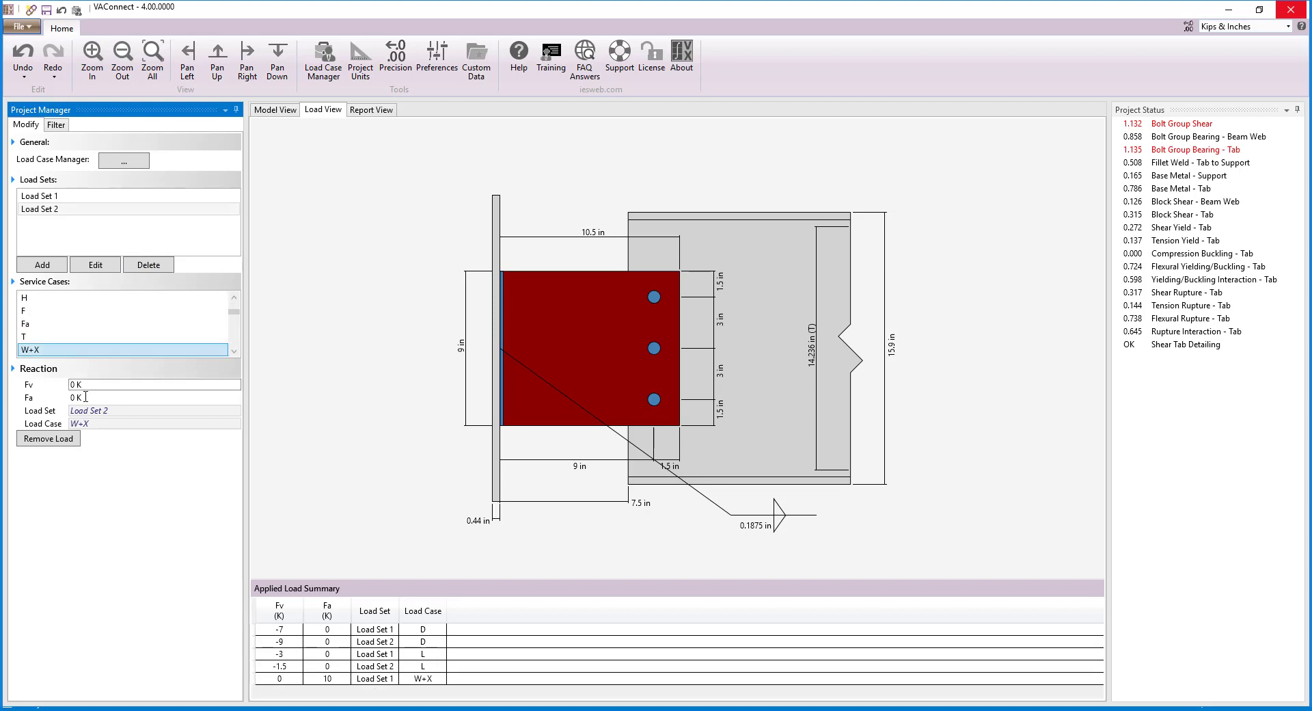
type("-12")
key("Return")
left_click(291, 404)
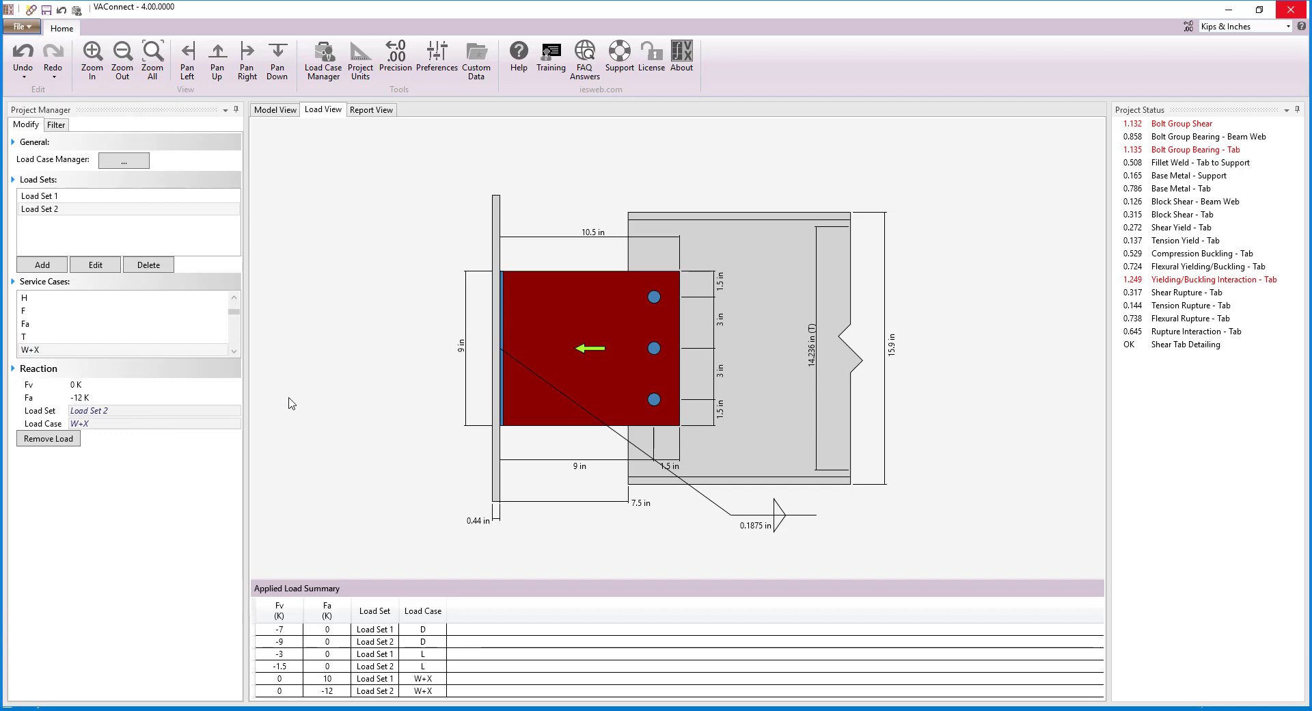
Step: Review the ASCE 7-16 LRFD load combinations and the Bolt Group Shear check report, closing each one
left_click(133, 164)
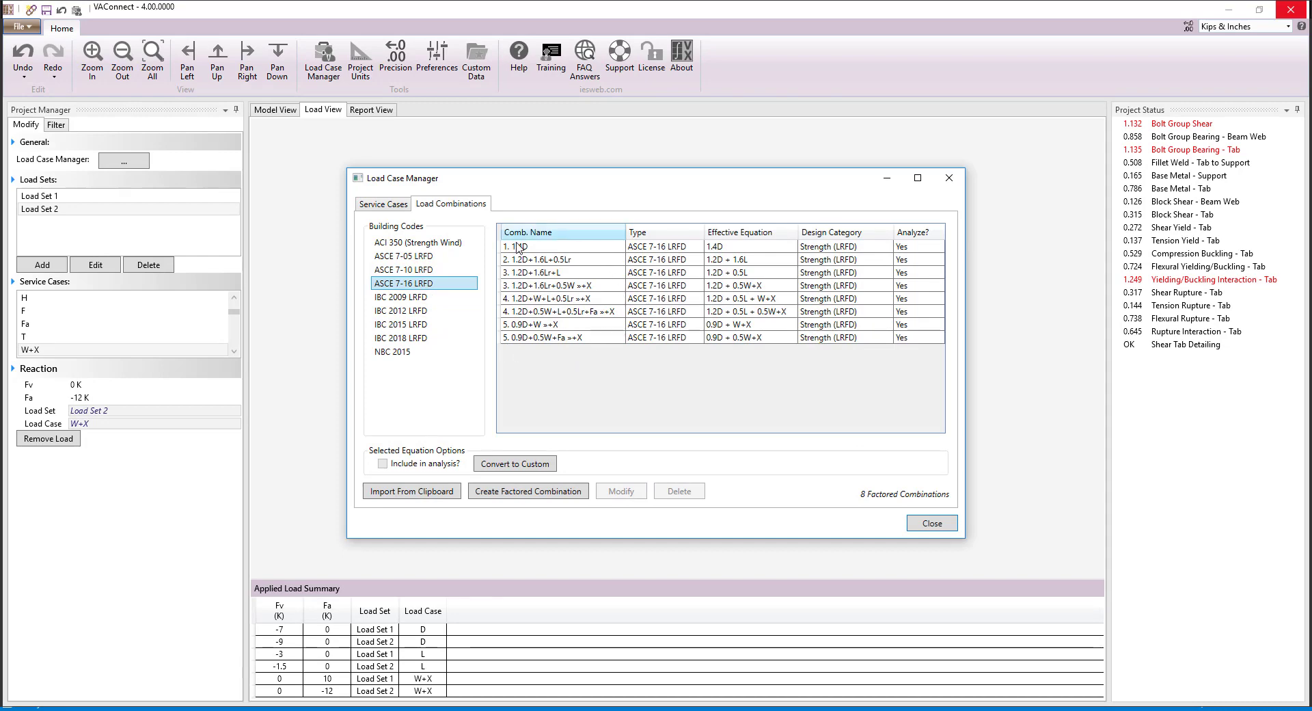
left_click(919, 521)
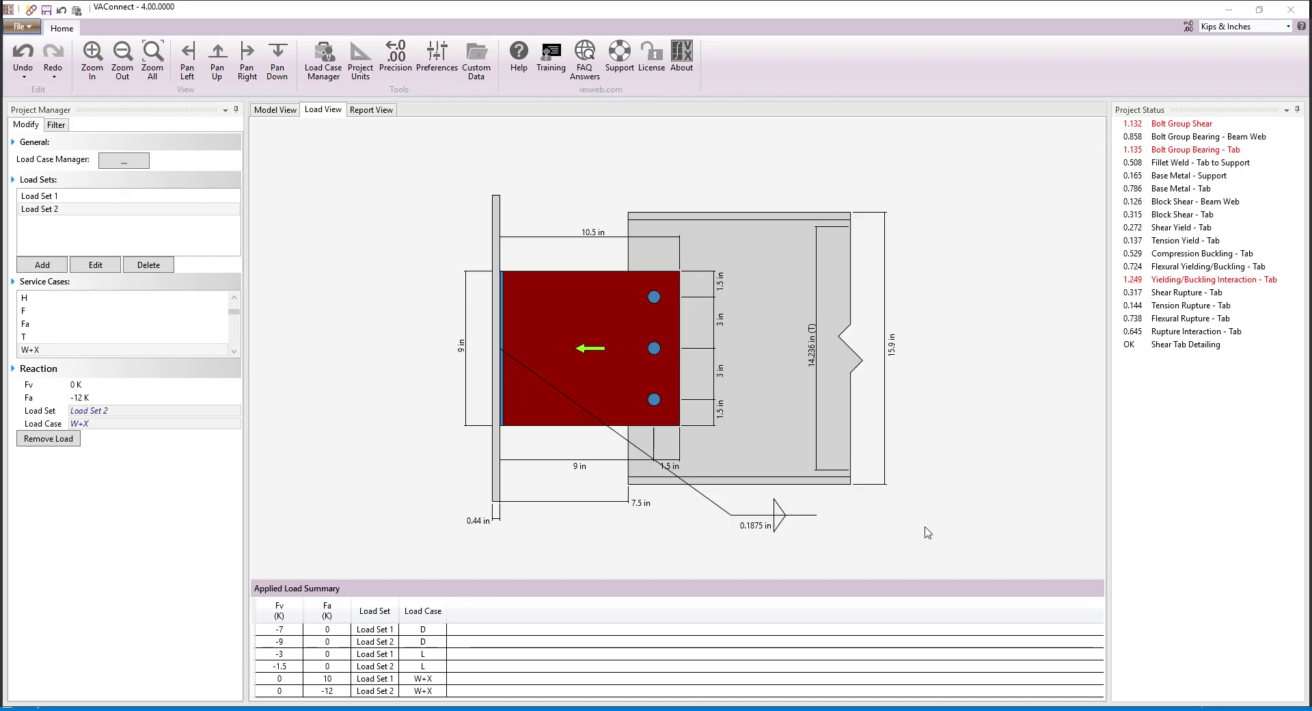
left_click(1205, 124)
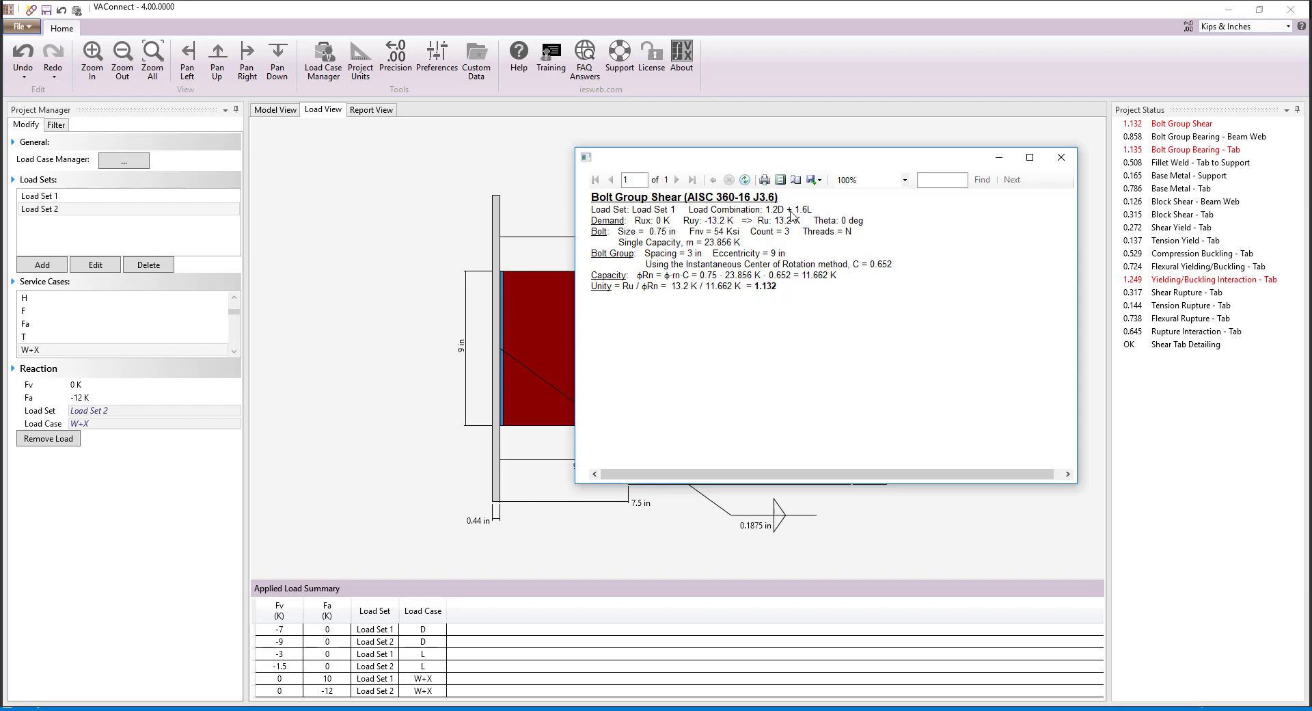
left_click(1060, 161)
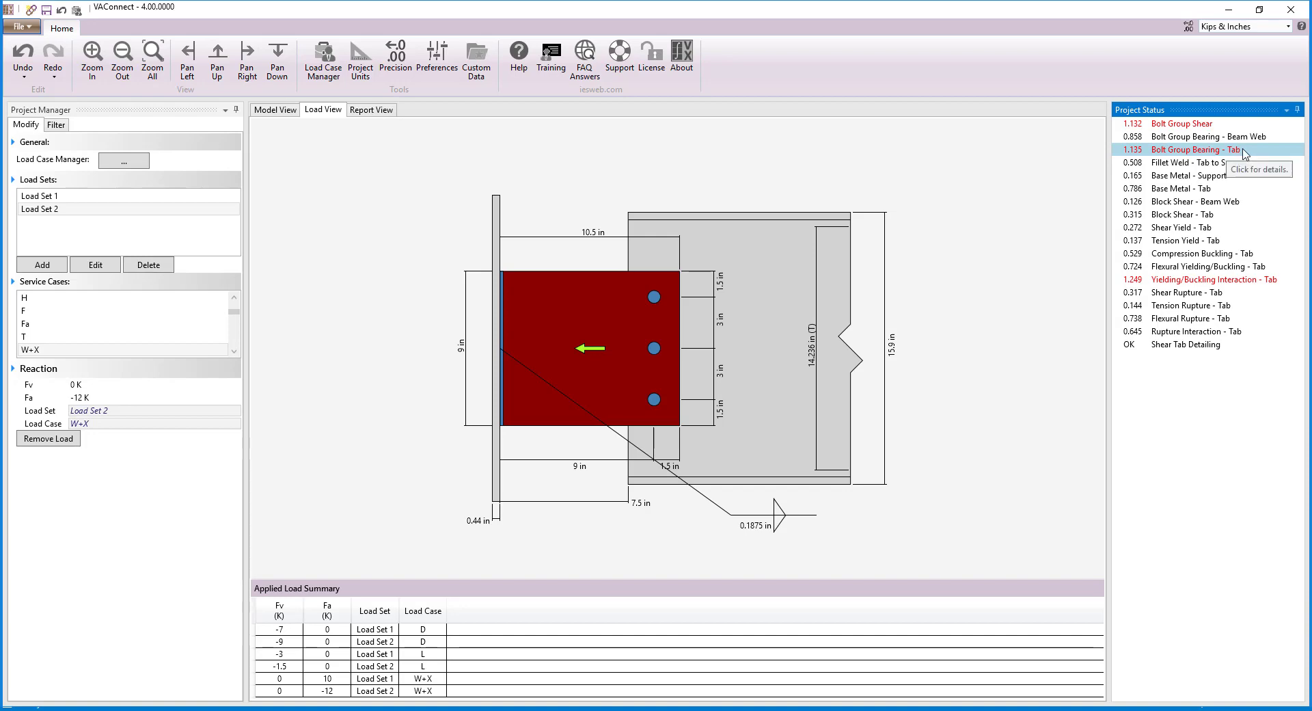
Step: Review the Yielding/Buckling Interaction - Tab check report and close it
left_click(1282, 282)
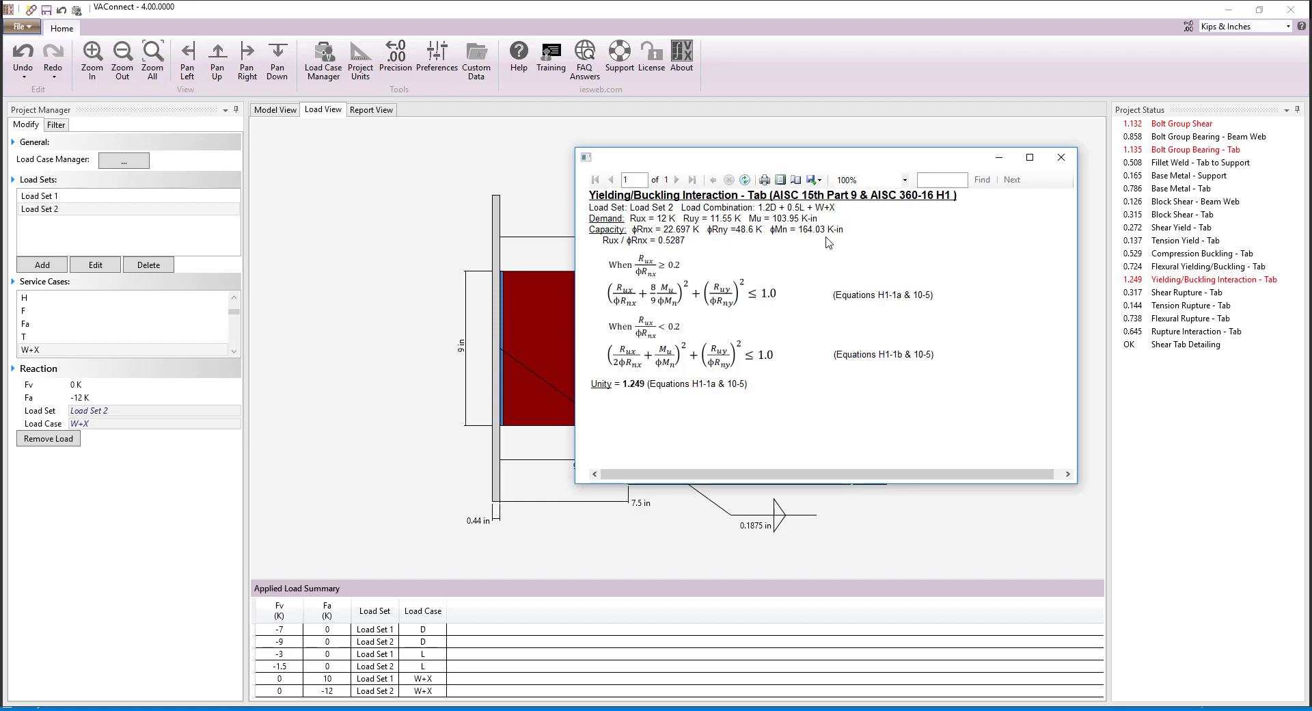
left_click(1063, 158)
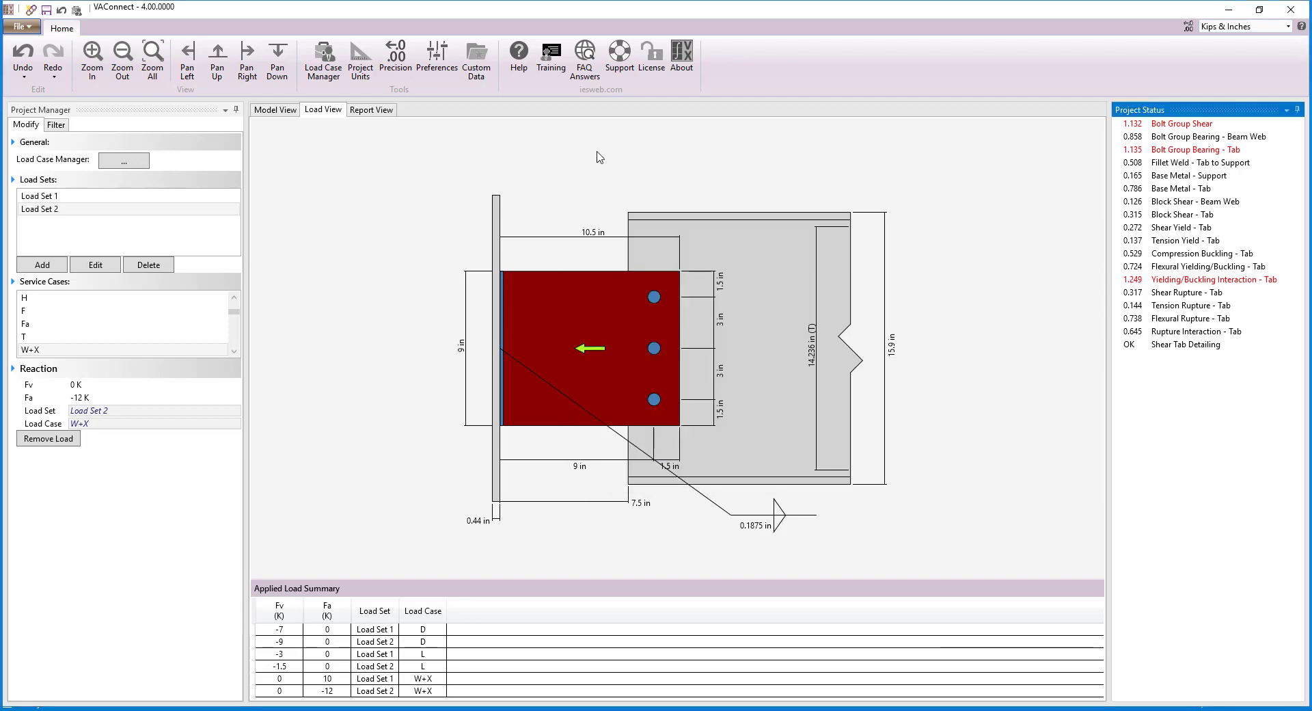
Step: Try a bolt count of 4 on the shear tab in the model, and restore the count to 3
left_click(276, 111)
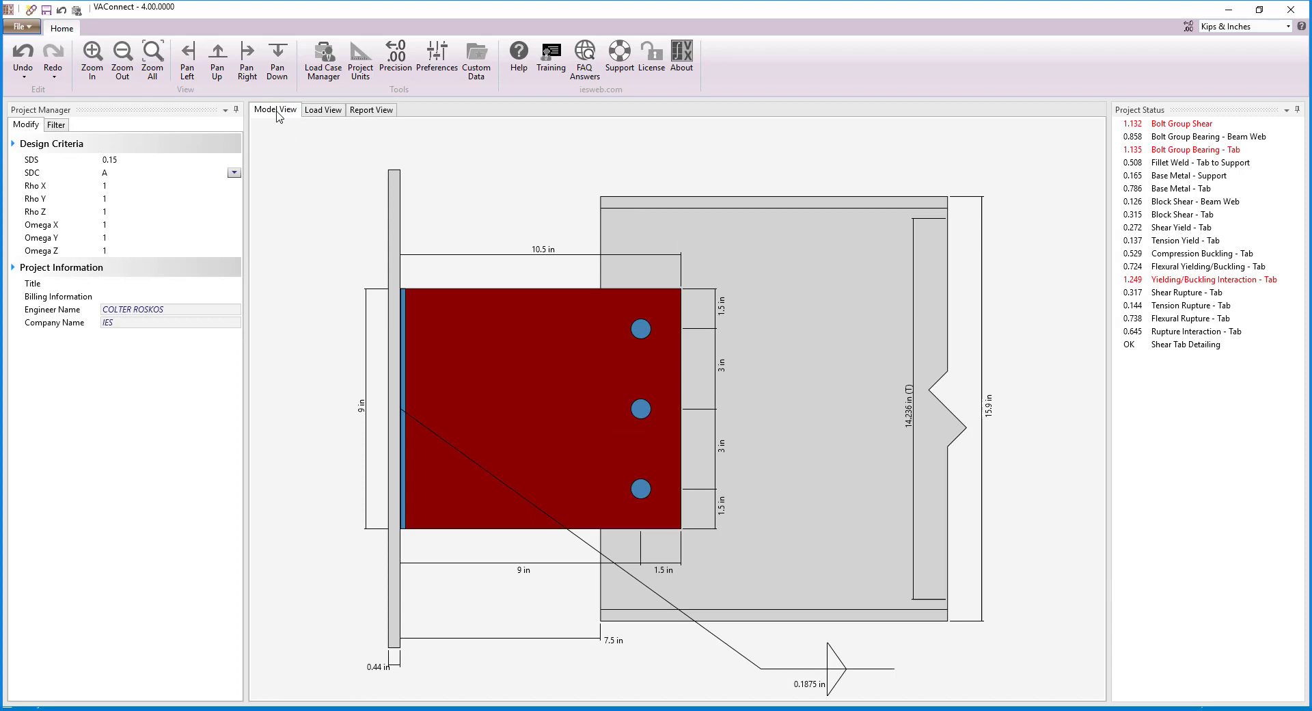
left_click(553, 335)
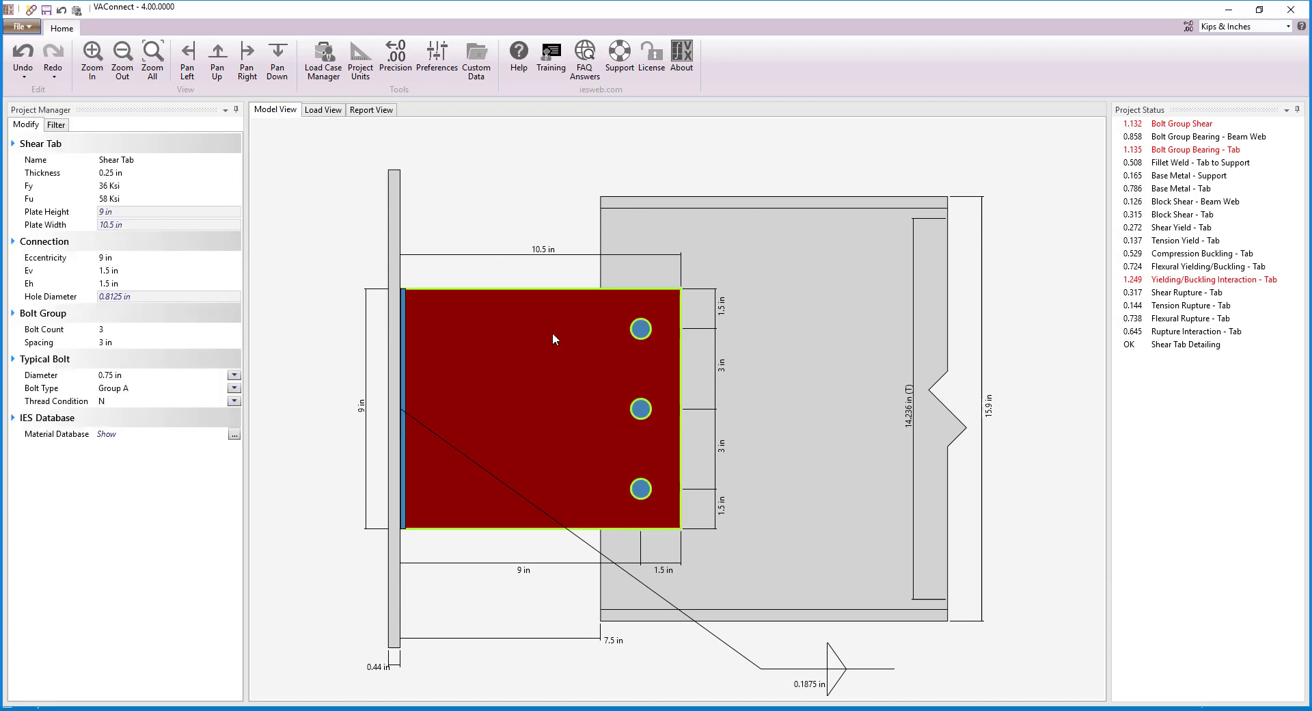
left_click(185, 328)
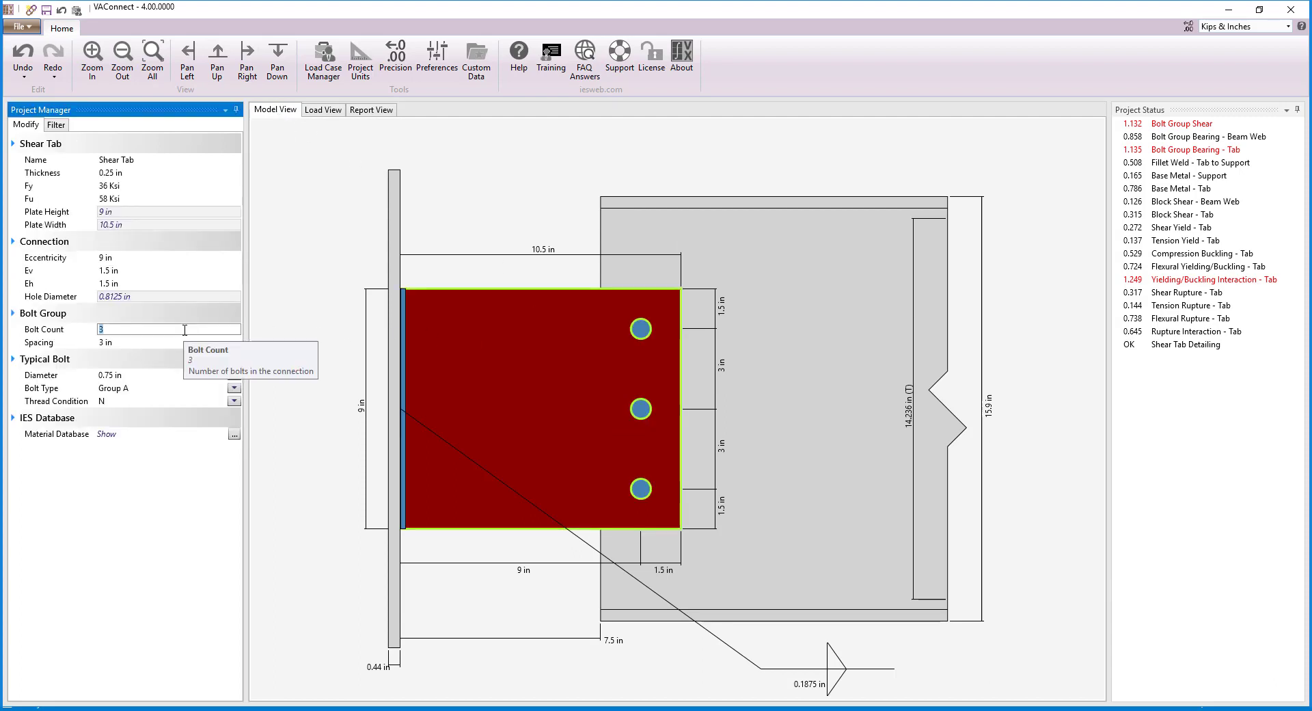
type("4")
key("Return")
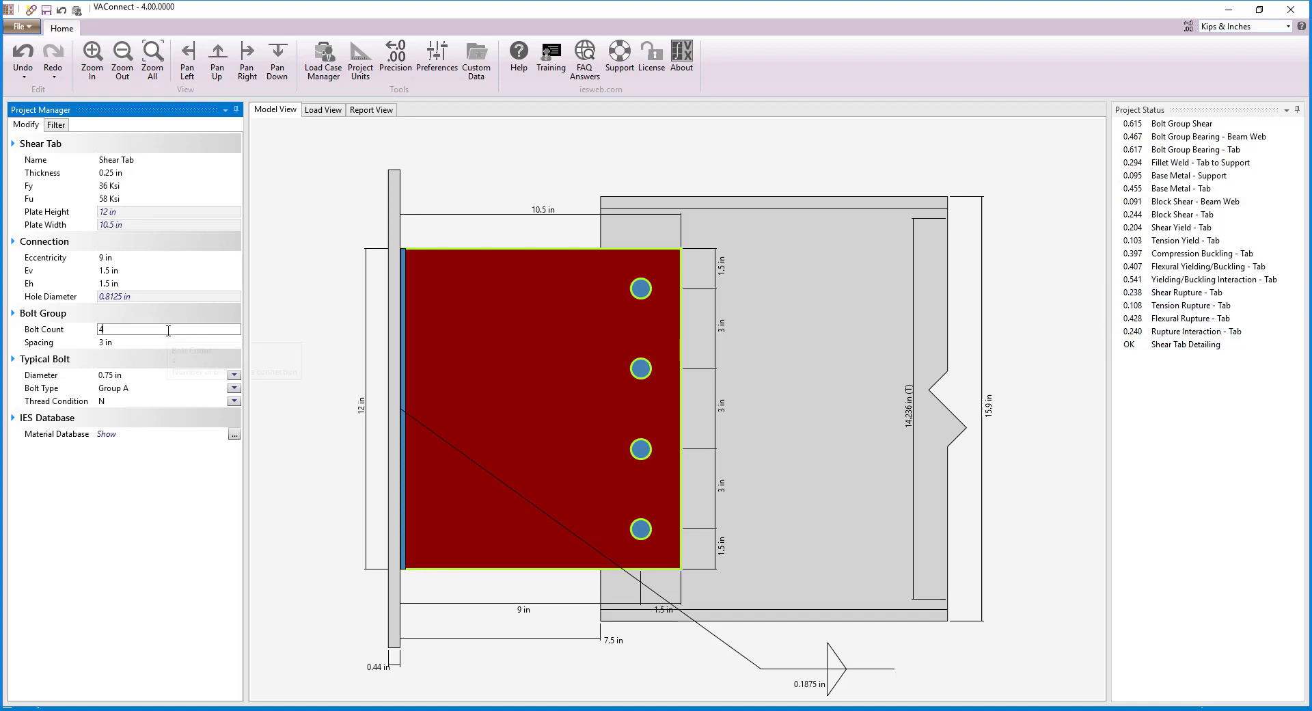
type("3")
Step: Set the shear tab's bolt diameter to 0.875 in and its plate thickness to 0.375 in
left_click(234, 374)
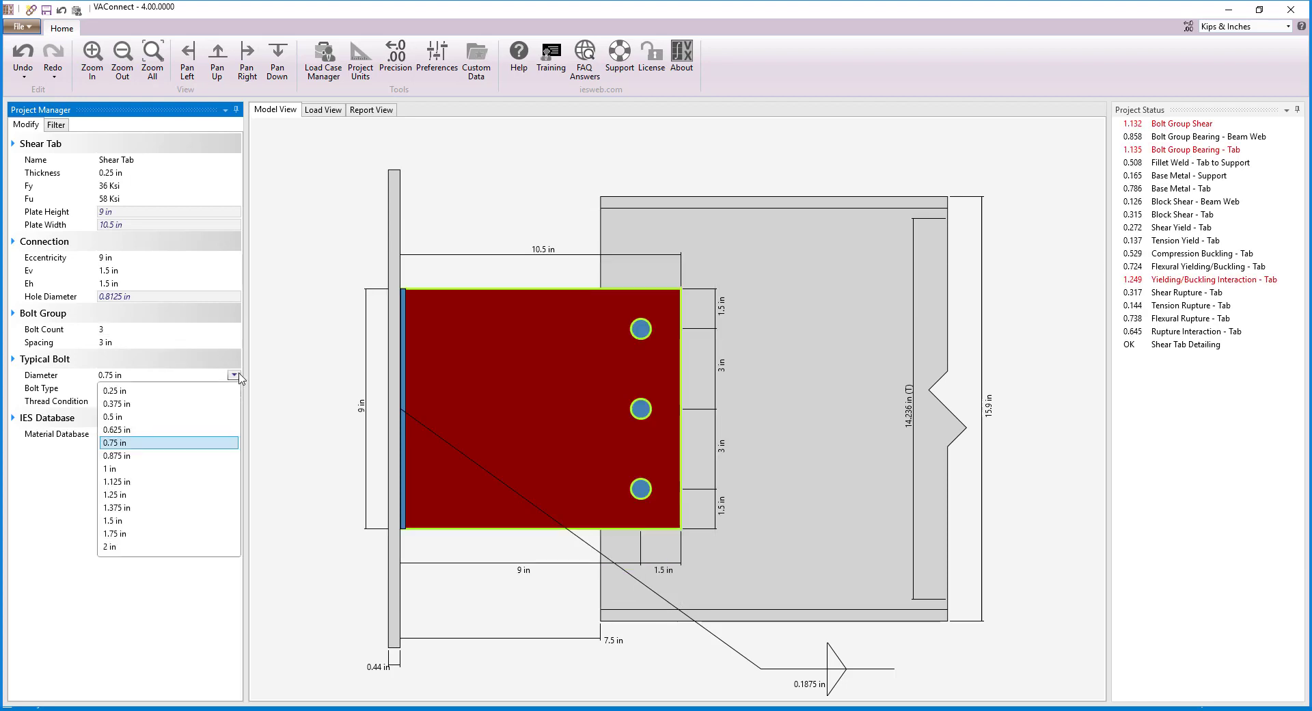
left_click(193, 455)
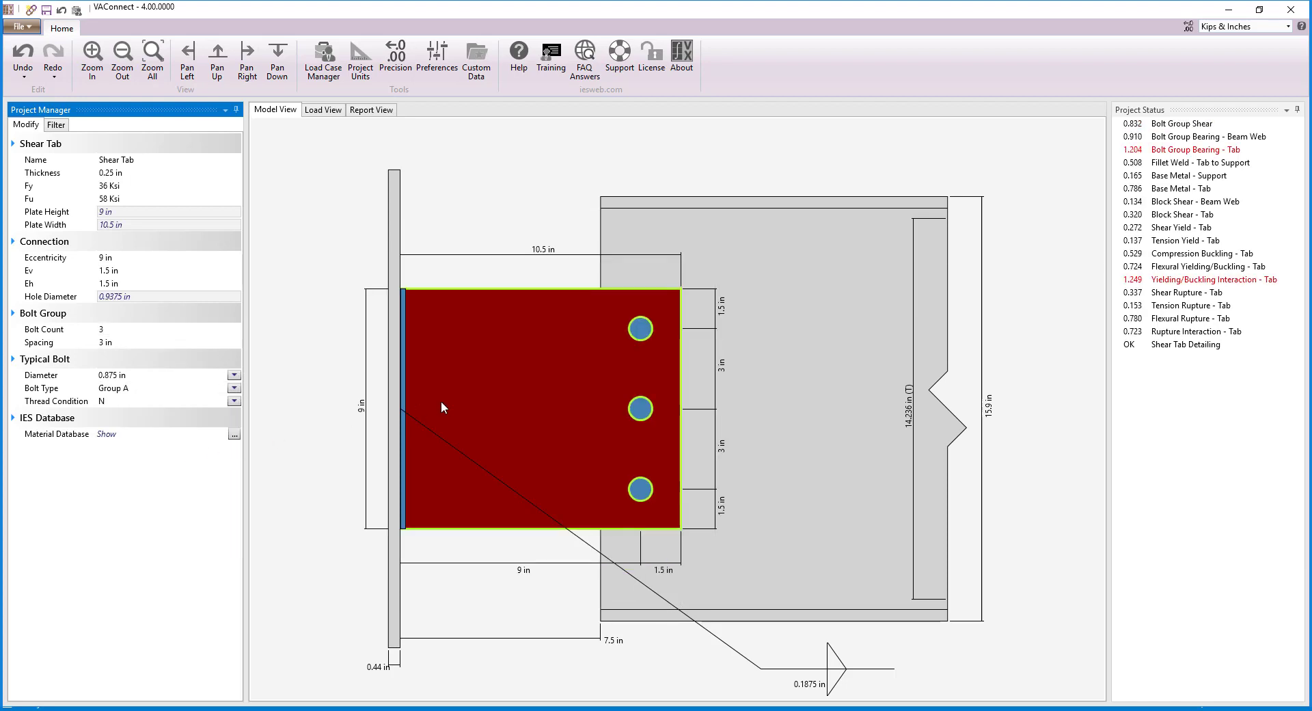
left_click(149, 172)
type("0.375")
key("Return")
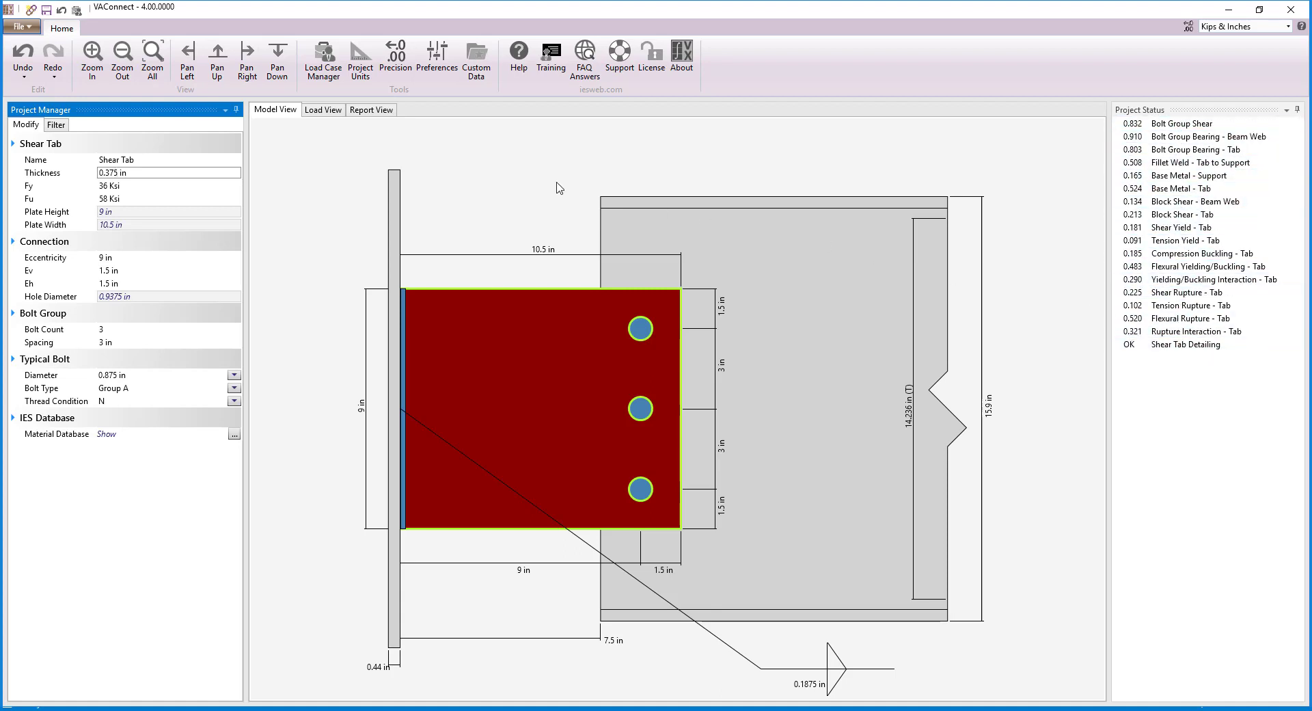
Step: Review the Design Summary report, and regenerate the report with the Load Legend included instead of the summary
left_click(373, 111)
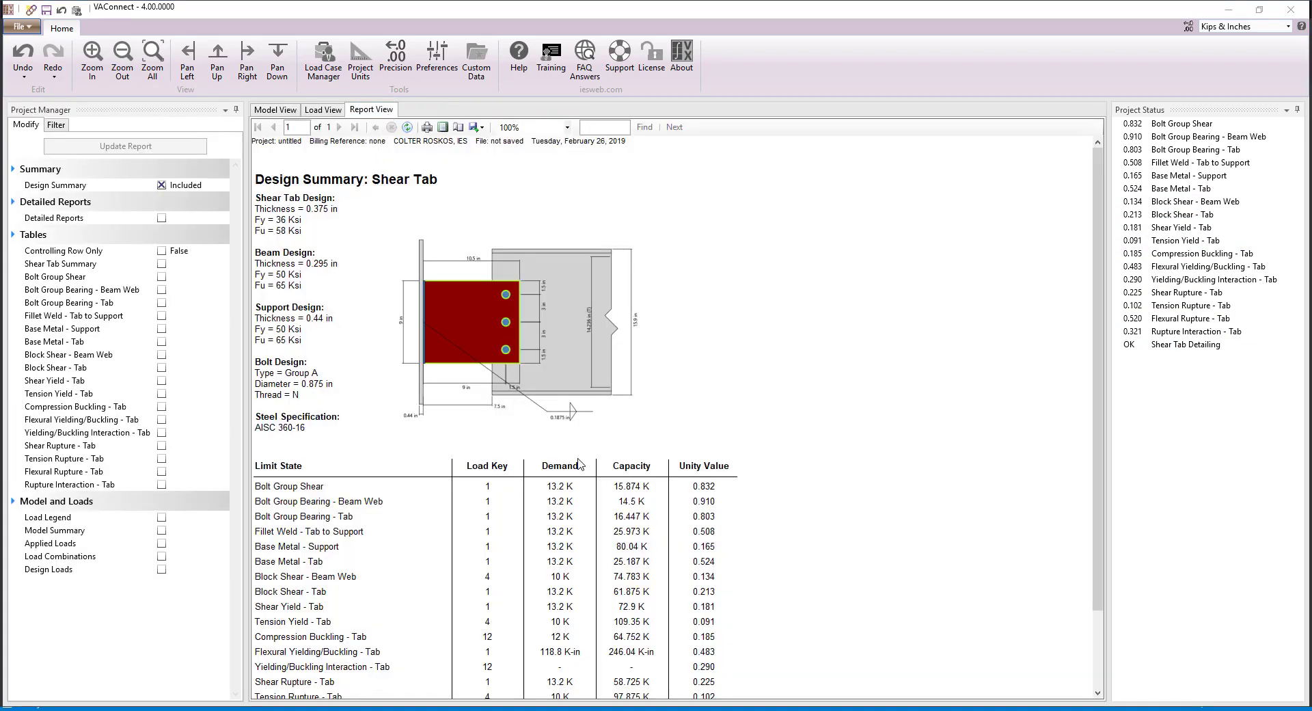
scroll(731, 472, "down", 3)
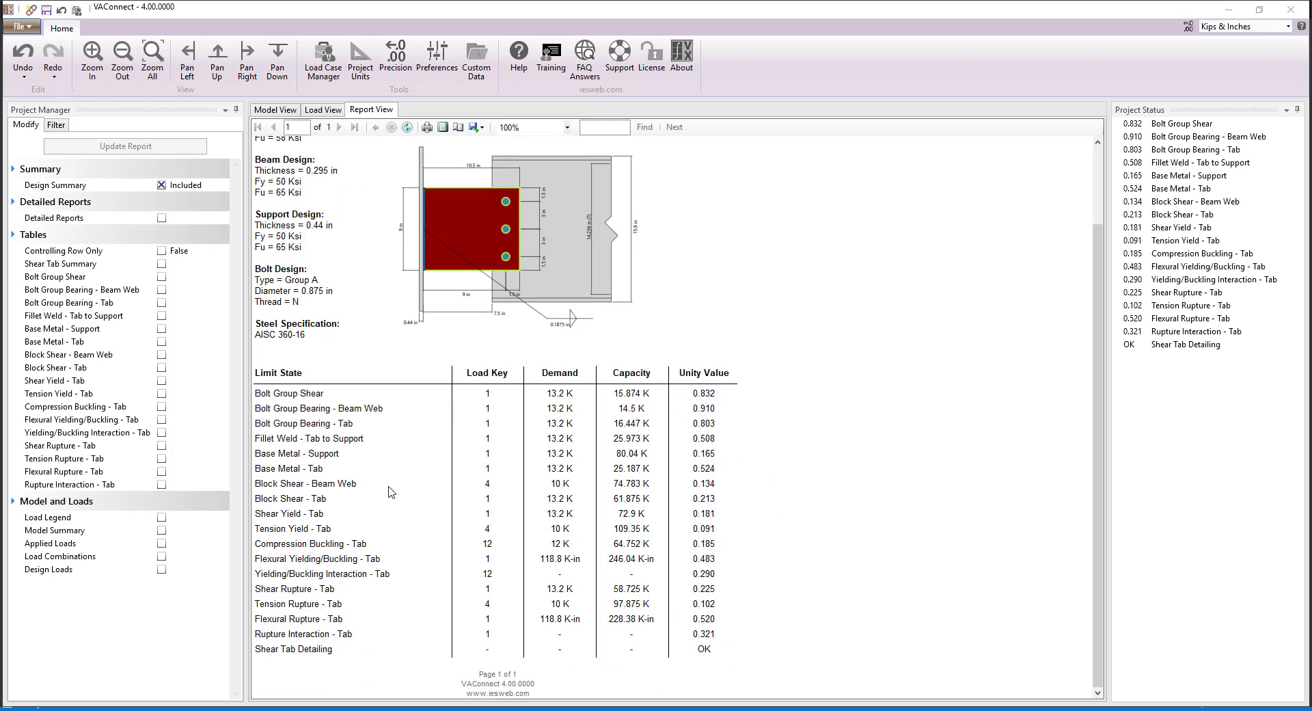
left_click(161, 518)
left_click(164, 186)
left_click(184, 148)
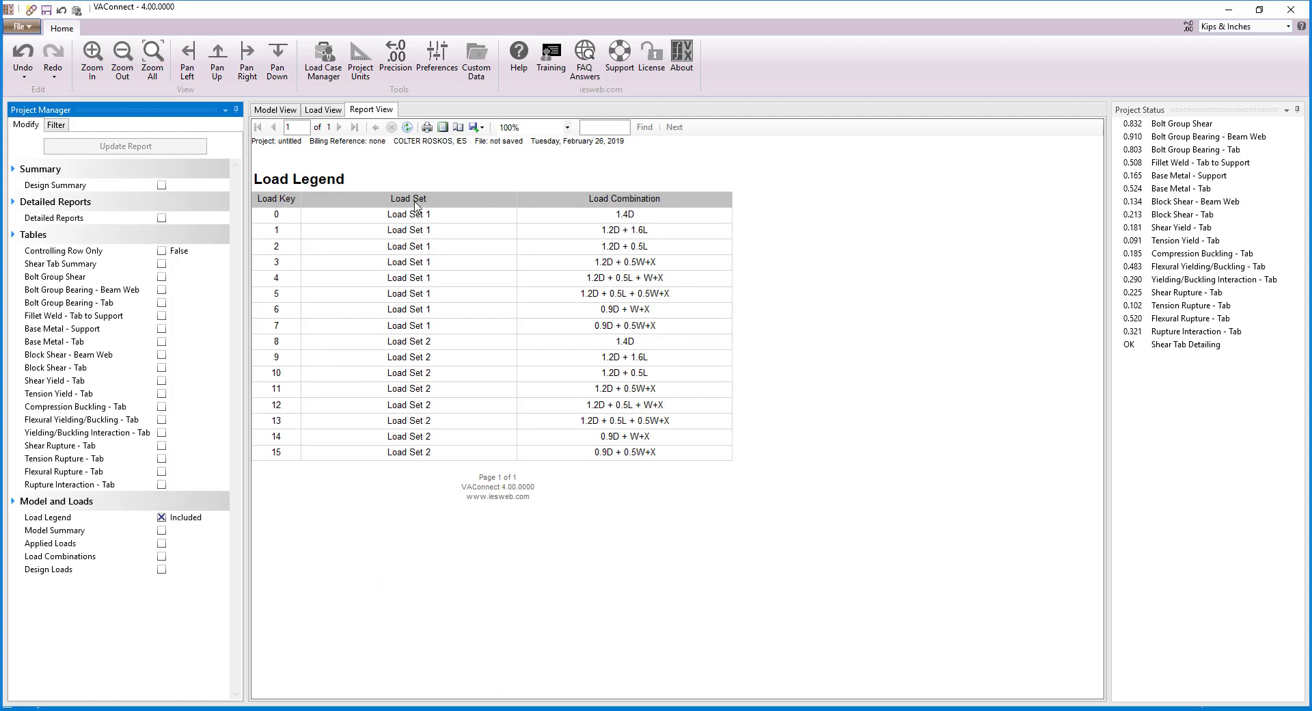
Step: Include the Detailed Reports for all limit states, update the report and examine the bolt group bearing calculations
left_click(162, 219)
left_click(154, 150)
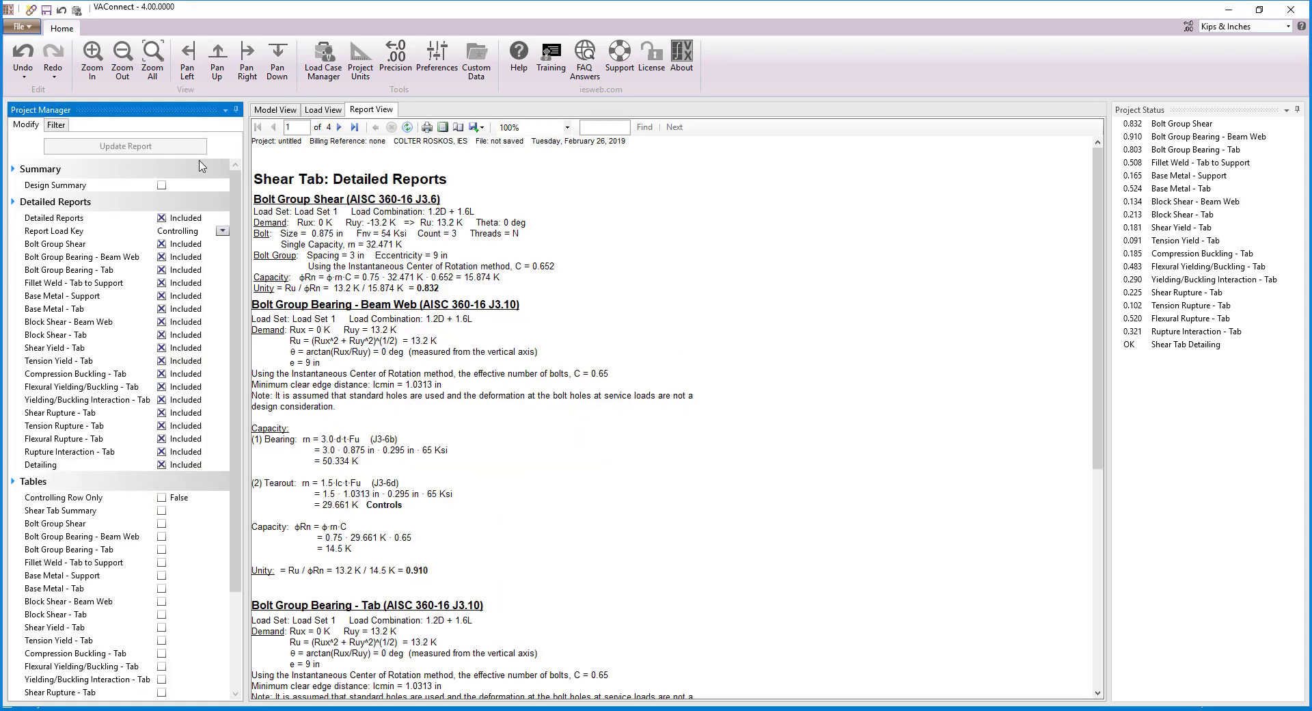
scroll(529, 232, "down", 5)
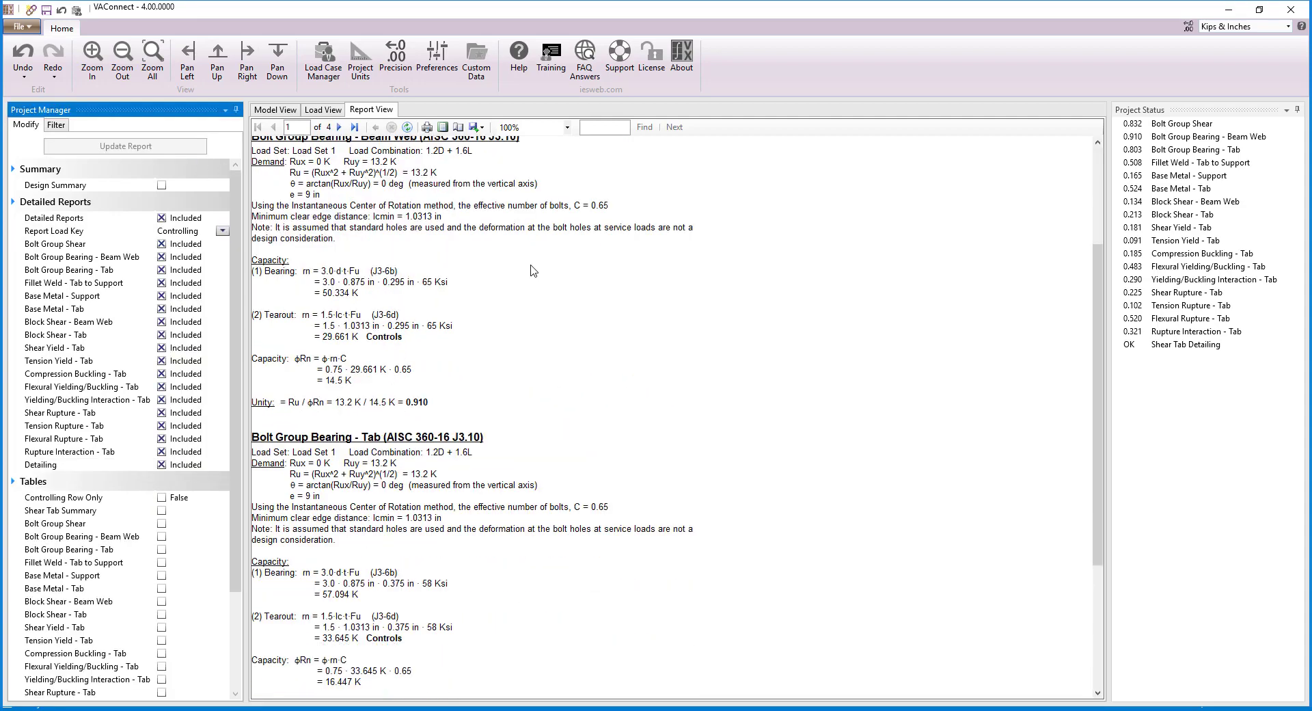
scroll(531, 270, "down", 2)
Step: Regenerate the report with only the Bolt Group Bearing - Beam Web table included, and return to the model
left_click(161, 217)
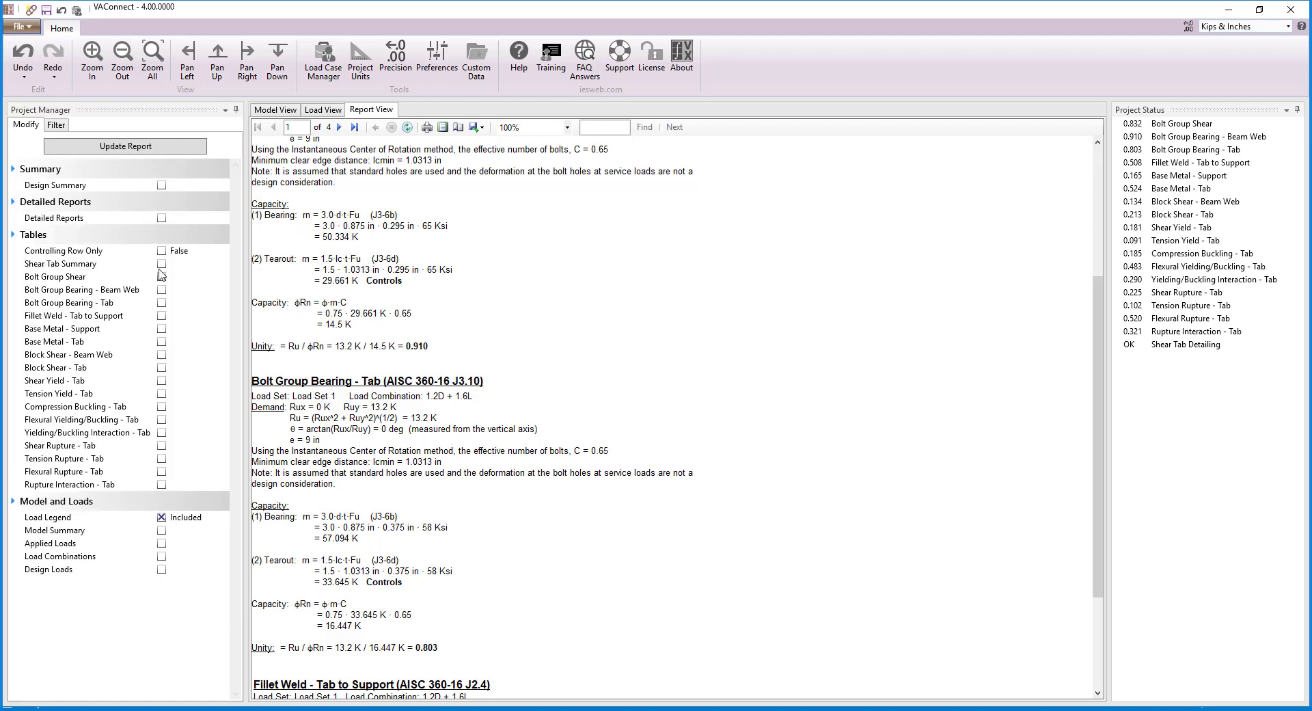
left_click(161, 289)
left_click(154, 146)
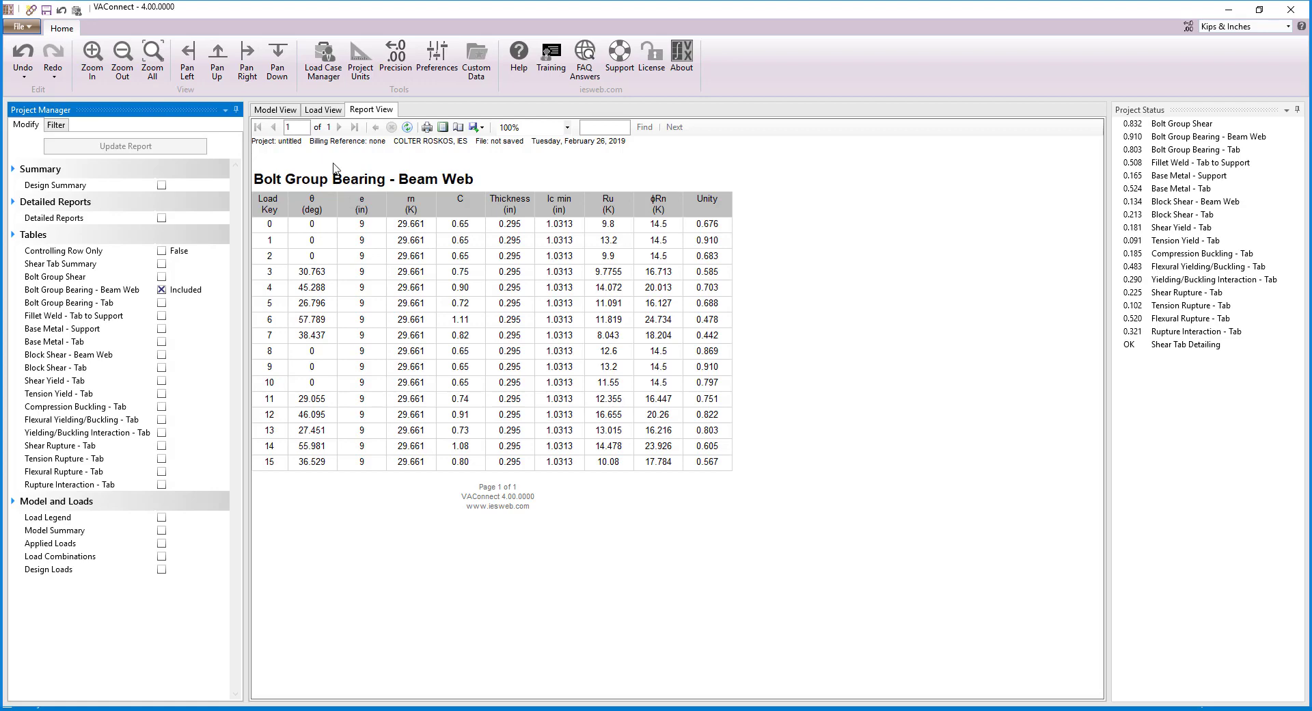
left_click(285, 111)
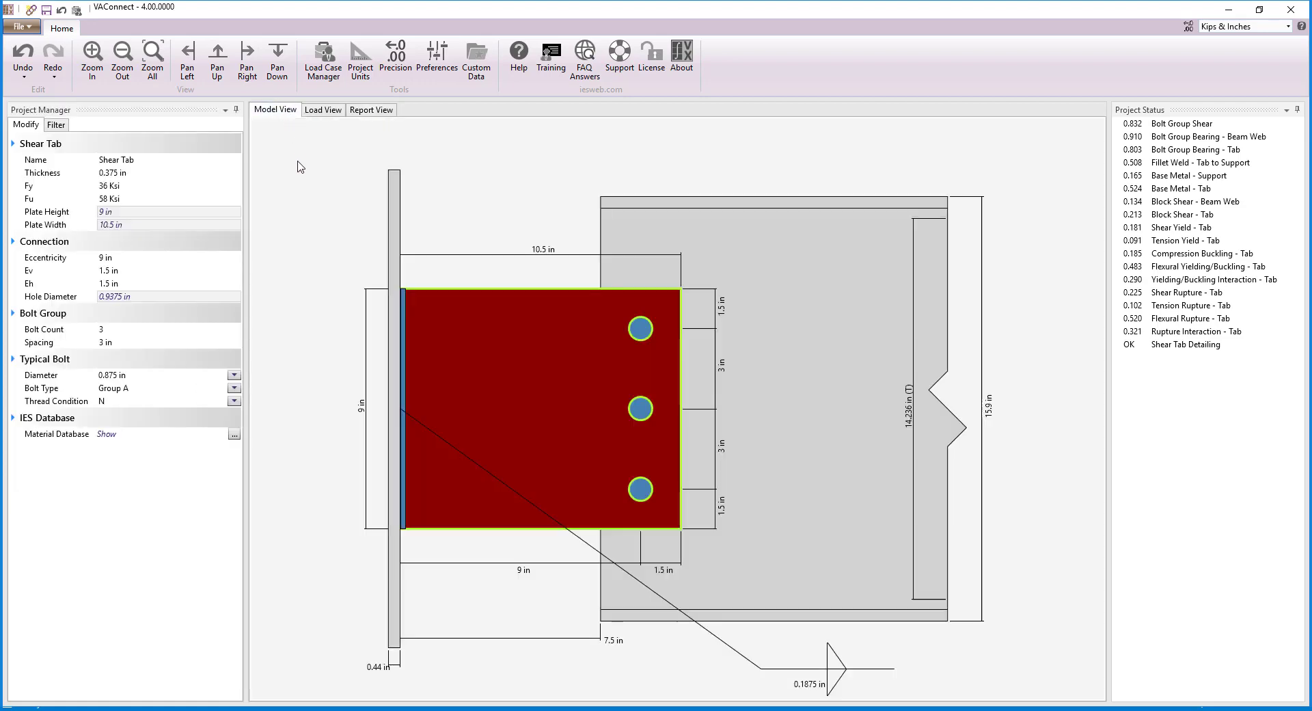